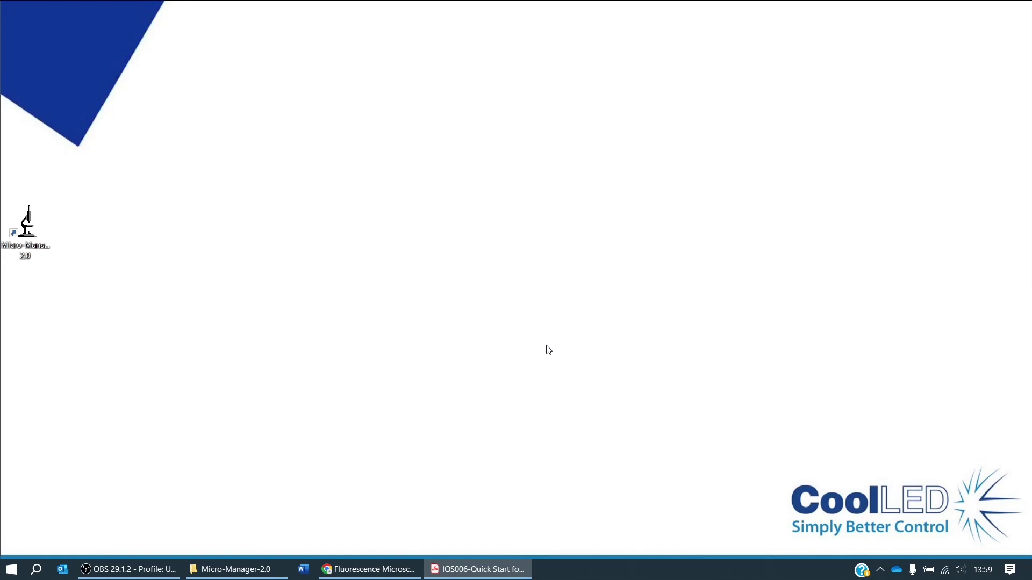
# Step: Switch to Chrome and open the Imaging Software support page on the CoolLED website
pyautogui.click(371, 571)
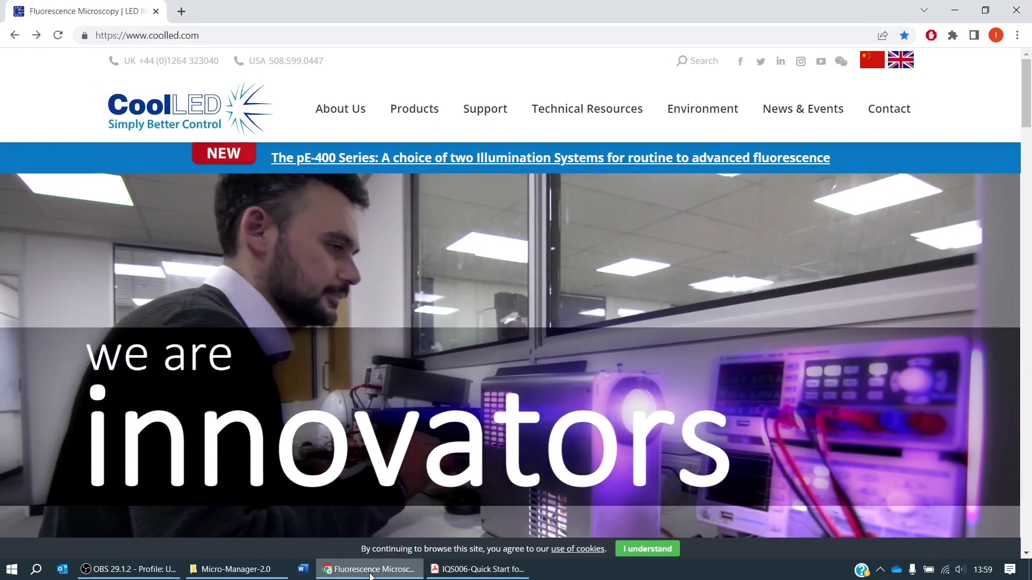
pyautogui.moveTo(499, 115)
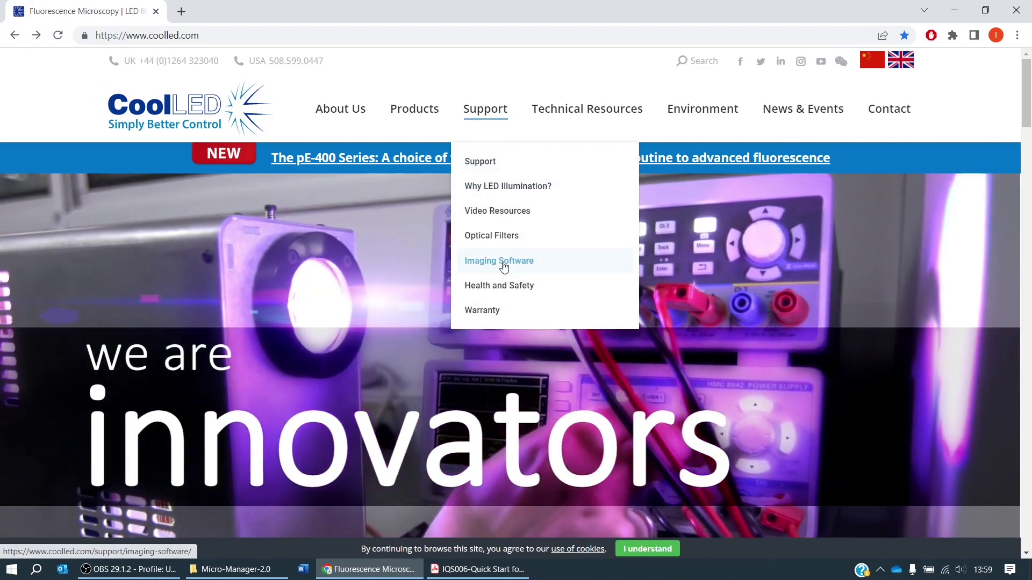
pyautogui.click(504, 262)
pyautogui.scroll(-3, 505, 267)
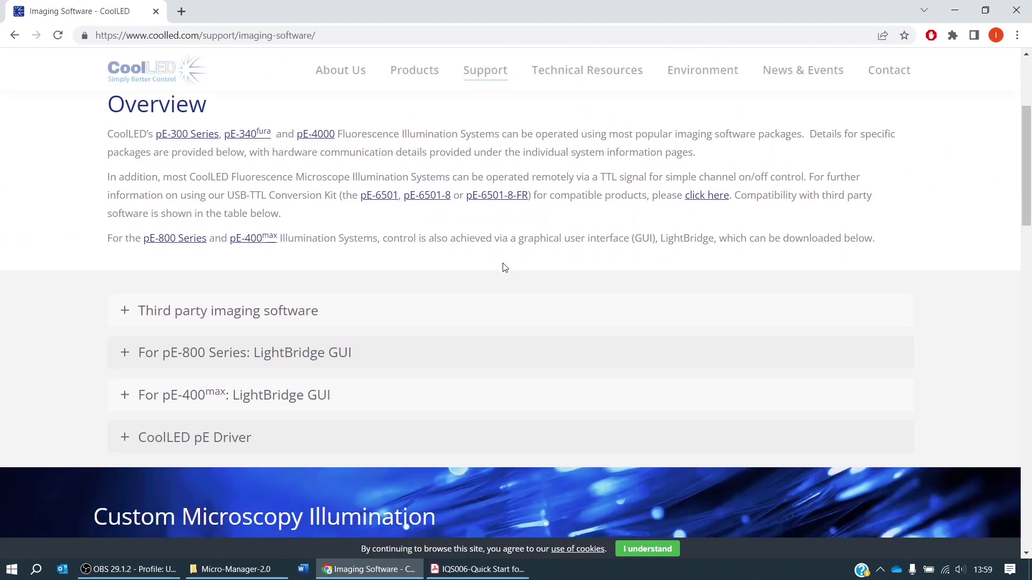
# Step: Expand the third party imaging software table and open the summary PDF for µManager
pyautogui.click(361, 316)
pyautogui.scroll(-1, 362, 316)
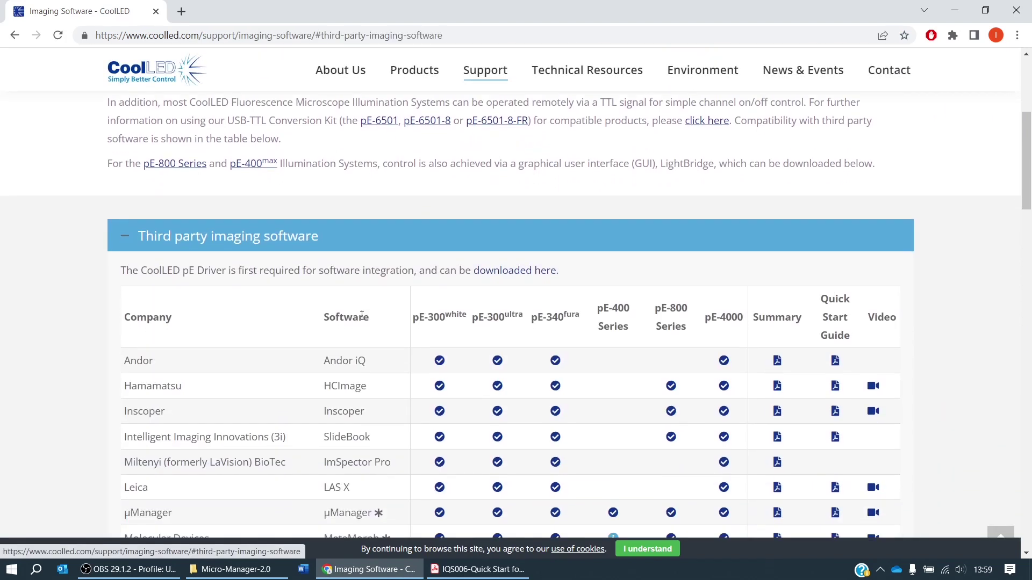
pyautogui.scroll(-3, 362, 316)
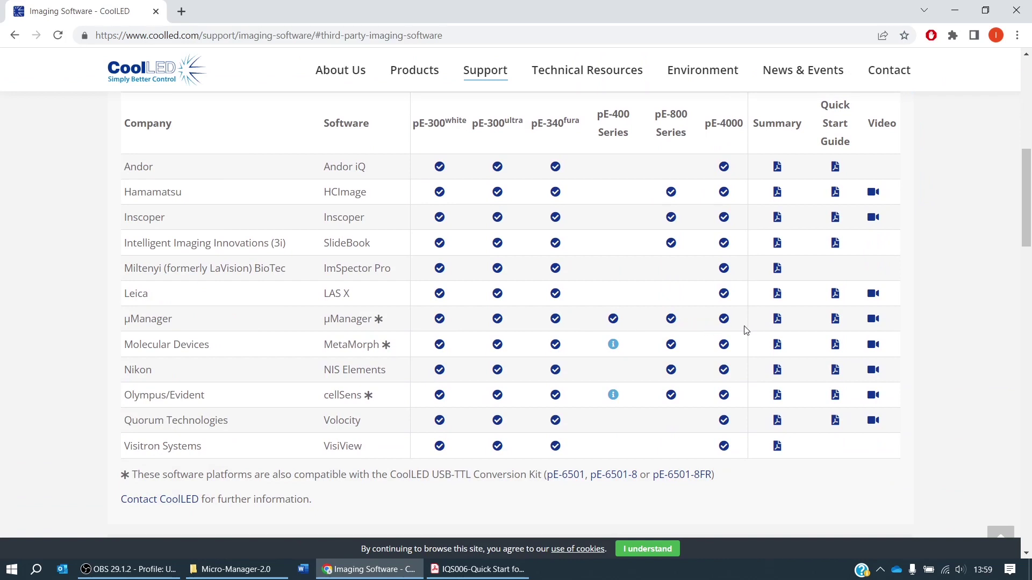
pyautogui.click(779, 320)
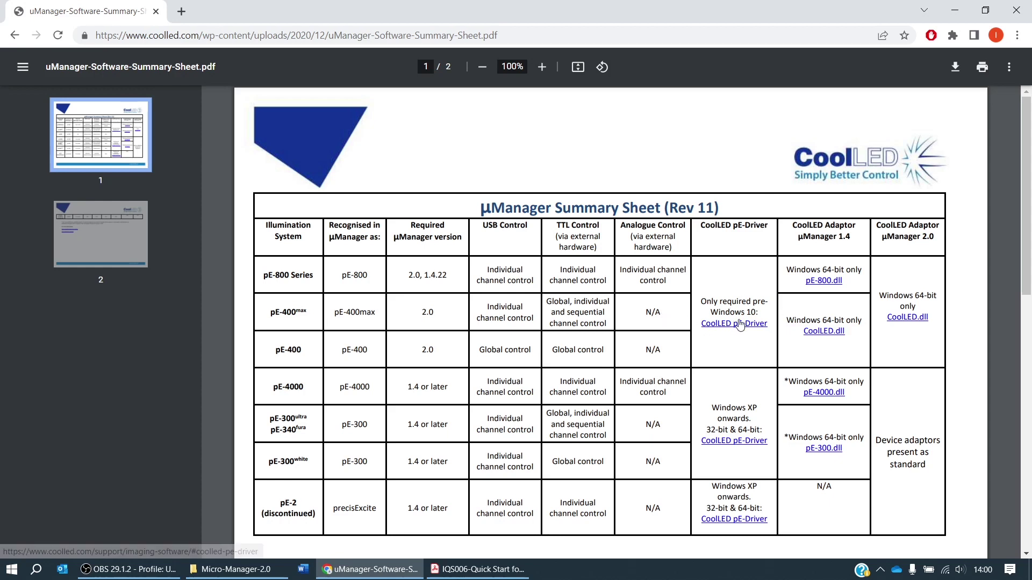
# Step: Download the CoolLED.dll adaptor for µManager 2.0 from the summary sheet and extract its zip into the suggested Downloads folder
pyautogui.click(913, 318)
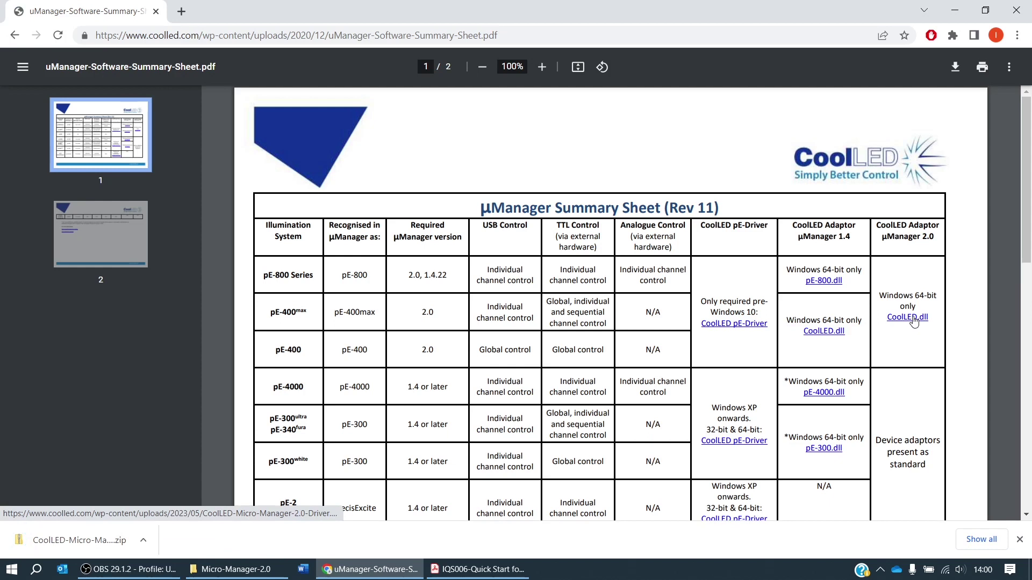
pyautogui.click(76, 542)
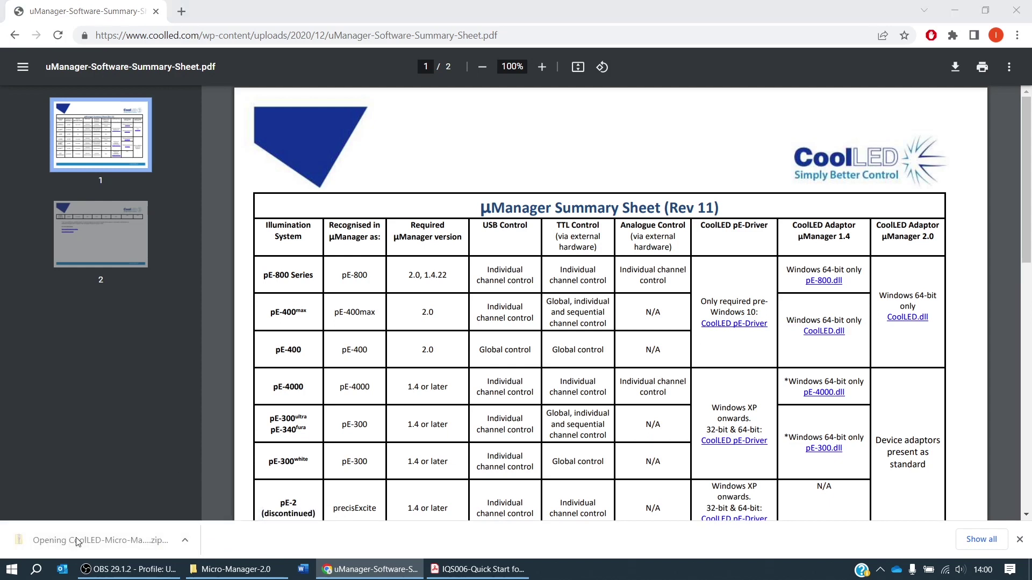
pyautogui.rightClick(221, 212)
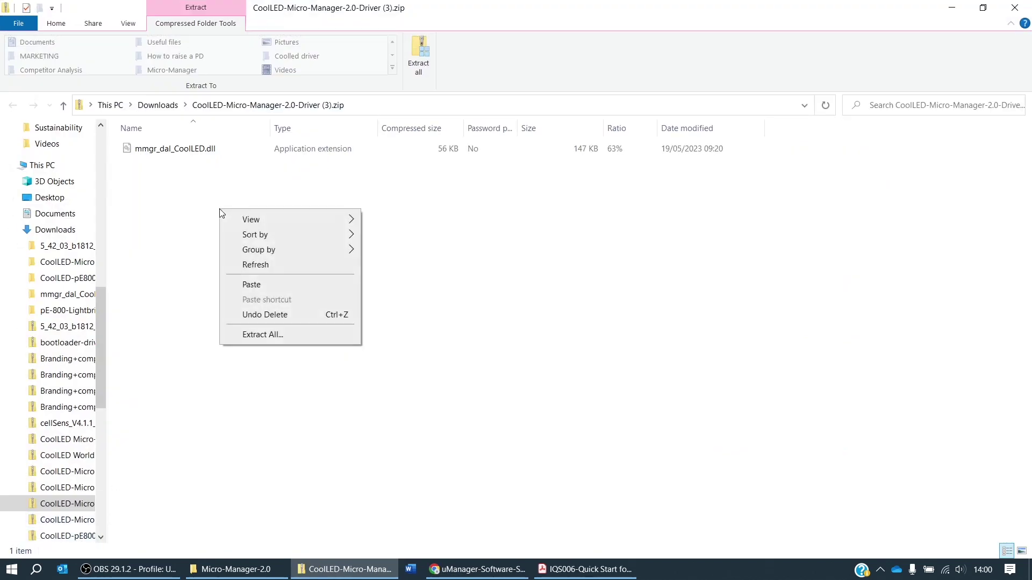
pyautogui.click(276, 336)
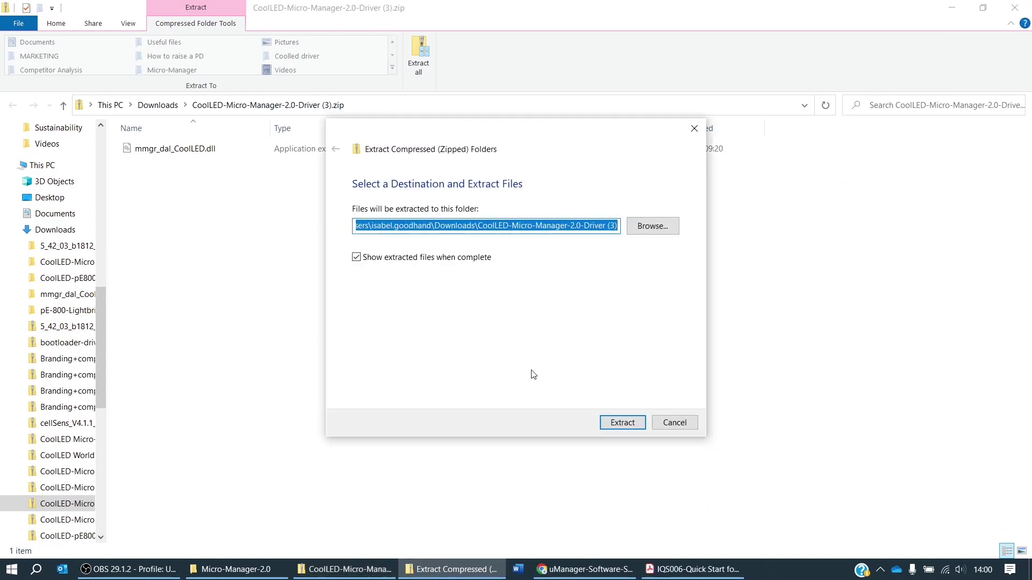
pyautogui.click(636, 426)
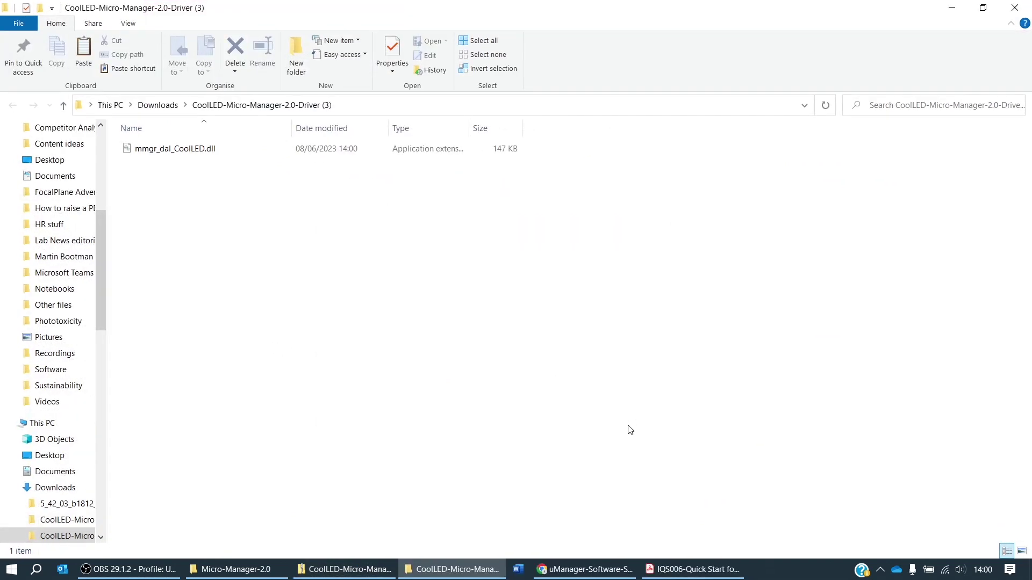
# Step: Copy mmgr_dal_CoolLED.dll from the extracted folder into C:\Program Files\Micro-Manager-2.0
pyautogui.click(175, 152)
pyautogui.rightClick(173, 154)
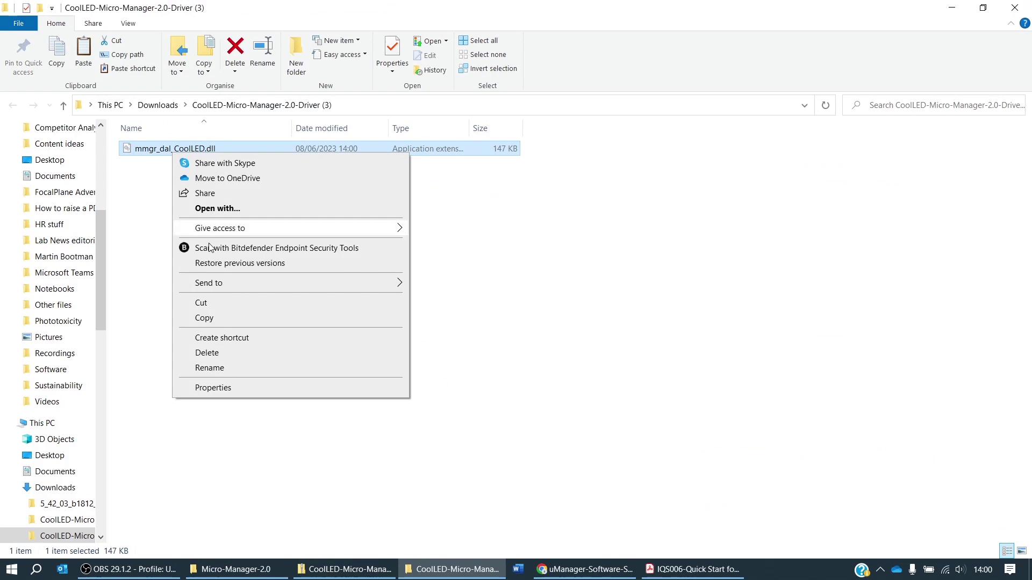
pyautogui.click(239, 318)
pyautogui.click(256, 578)
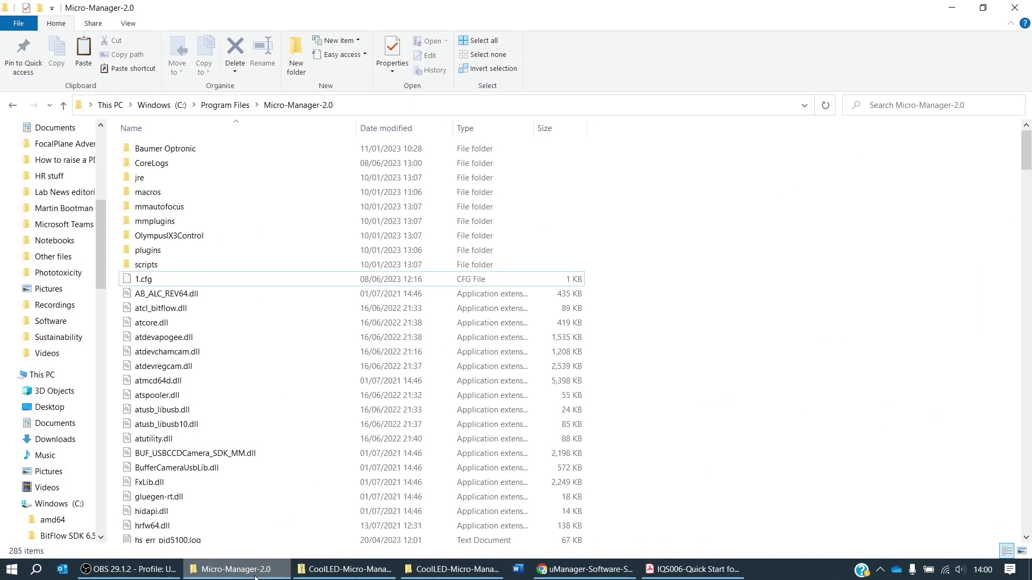
pyautogui.rightClick(643, 319)
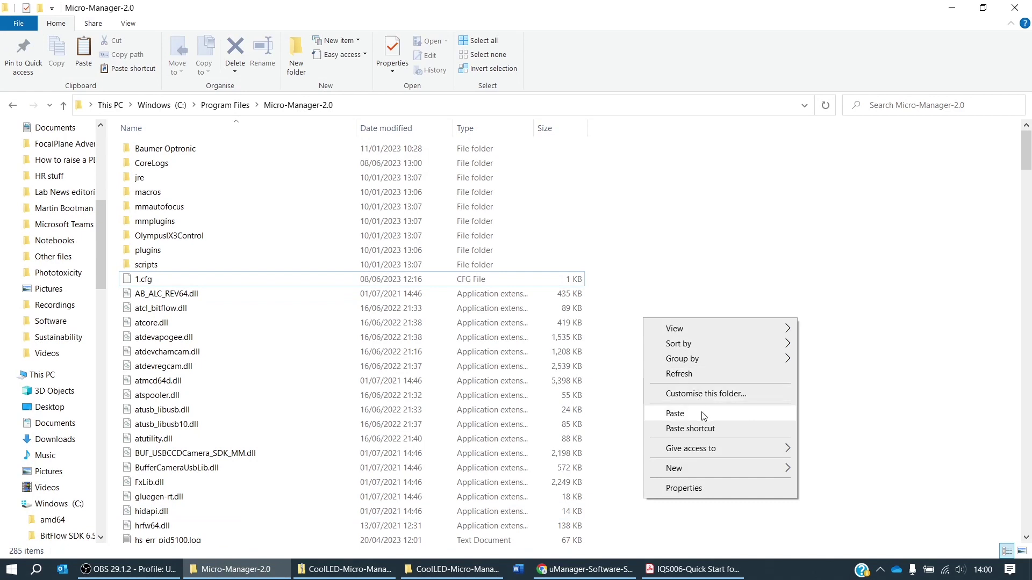
pyautogui.click(676, 414)
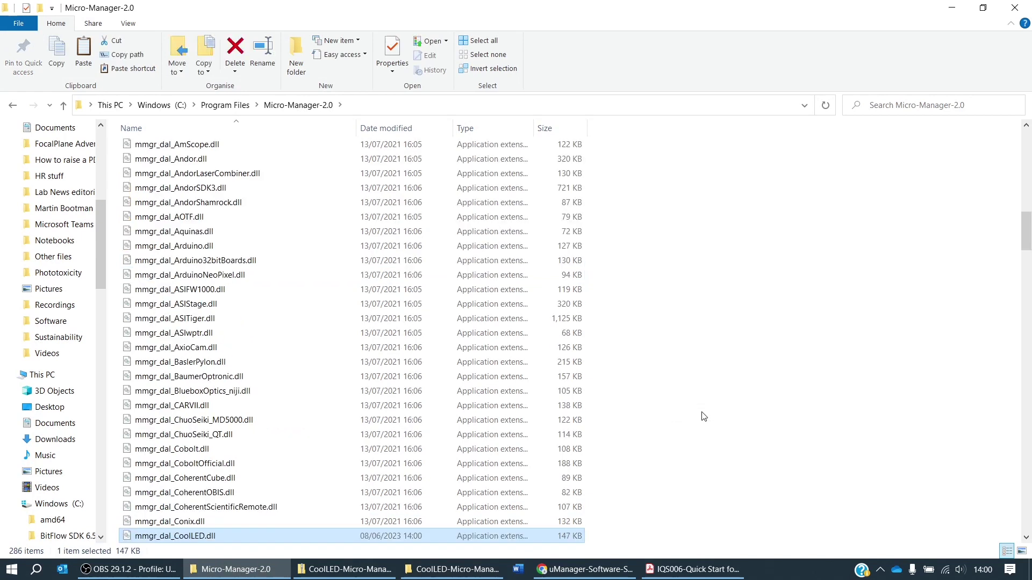
# Step: Close the Micro-Manager-2.0 folder window and minimise the remaining windows to show the desktop
pyautogui.click(1015, 16)
pyautogui.click(954, 9)
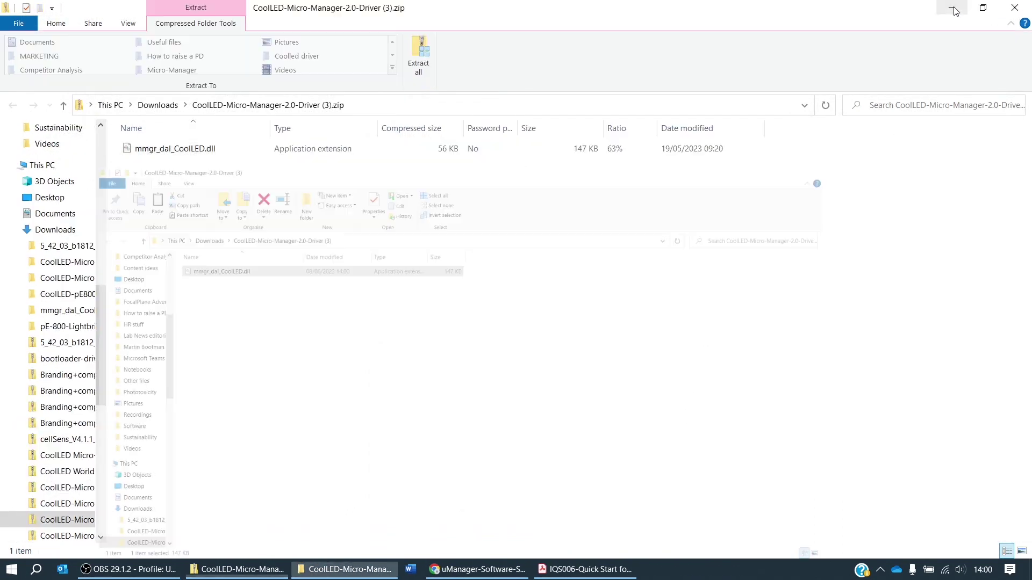
pyautogui.click(954, 9)
pyautogui.click(956, 9)
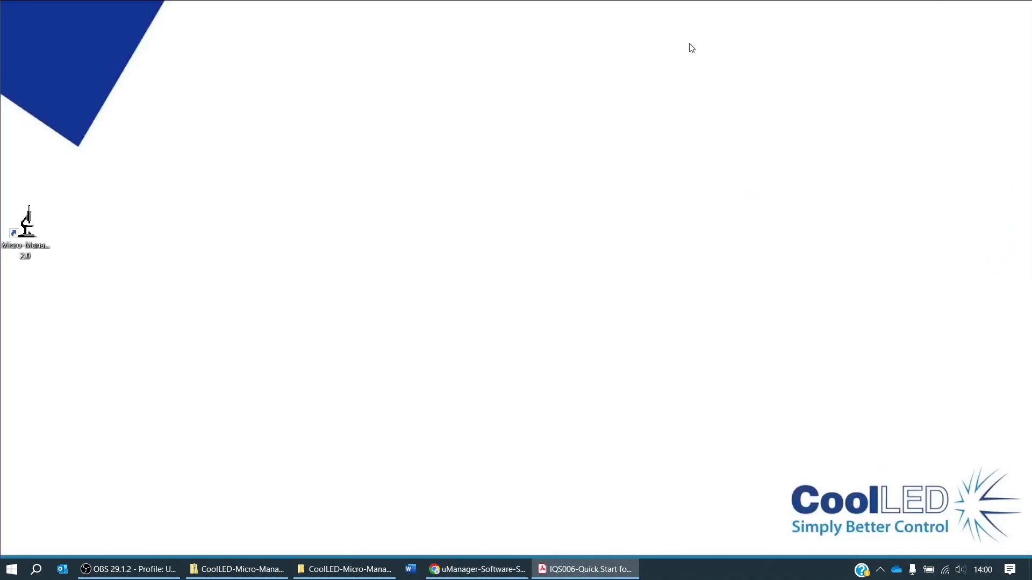
# Step: Launch Micro-Manager 2.0 with the hardware configuration file set to (none)
pyautogui.doubleClick(34, 235)
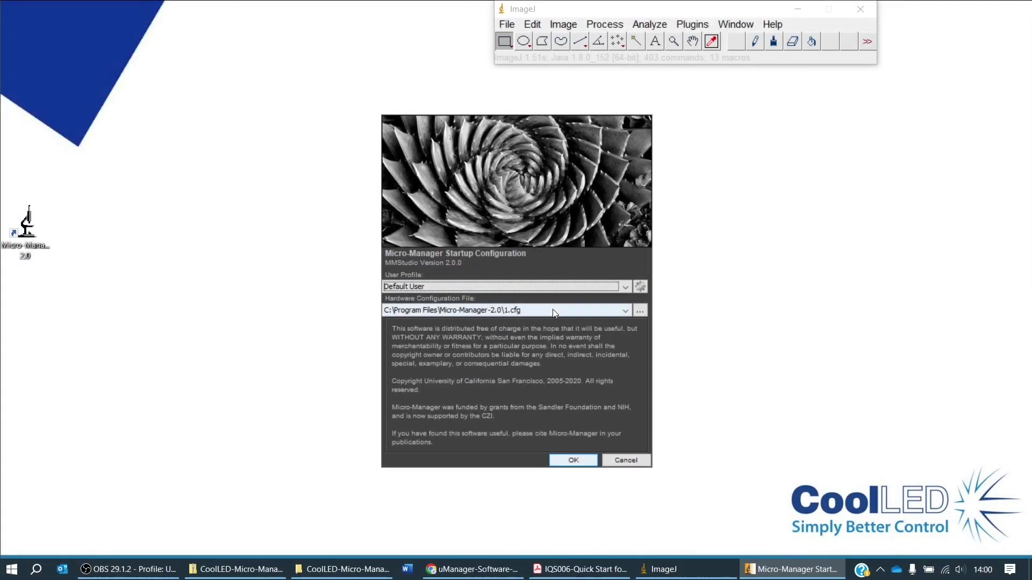
pyautogui.click(553, 311)
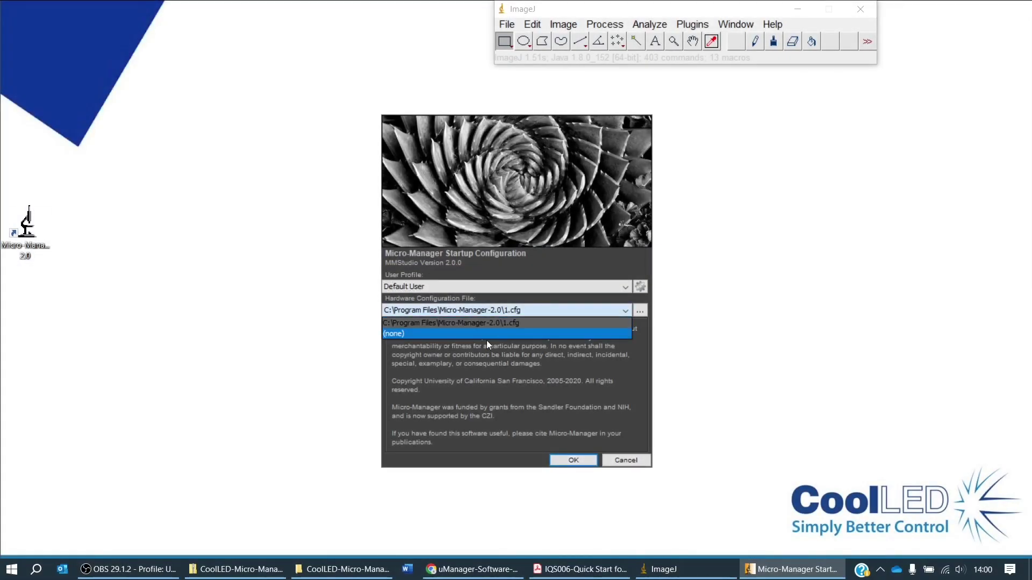
pyautogui.click(426, 335)
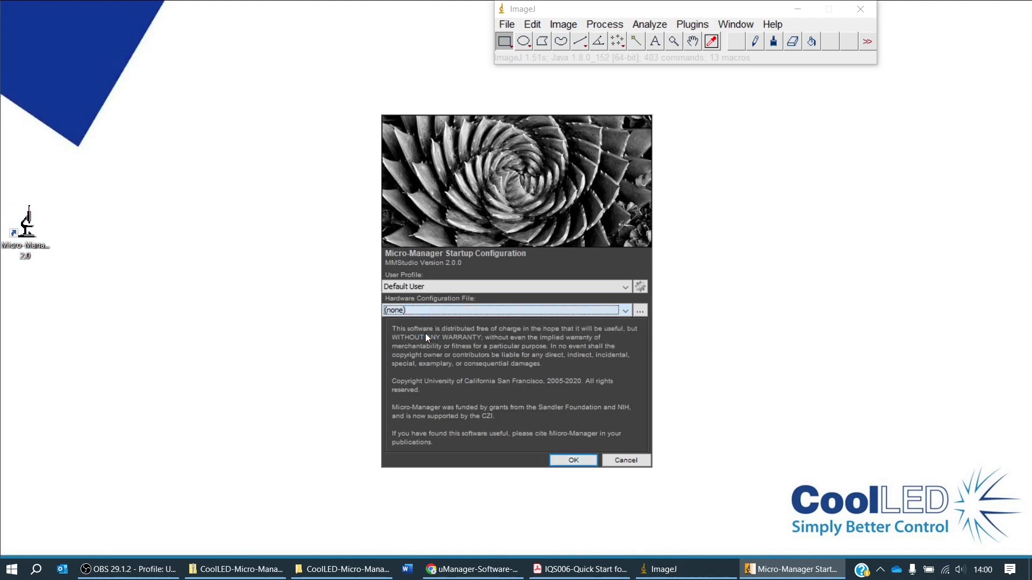
pyautogui.click(573, 461)
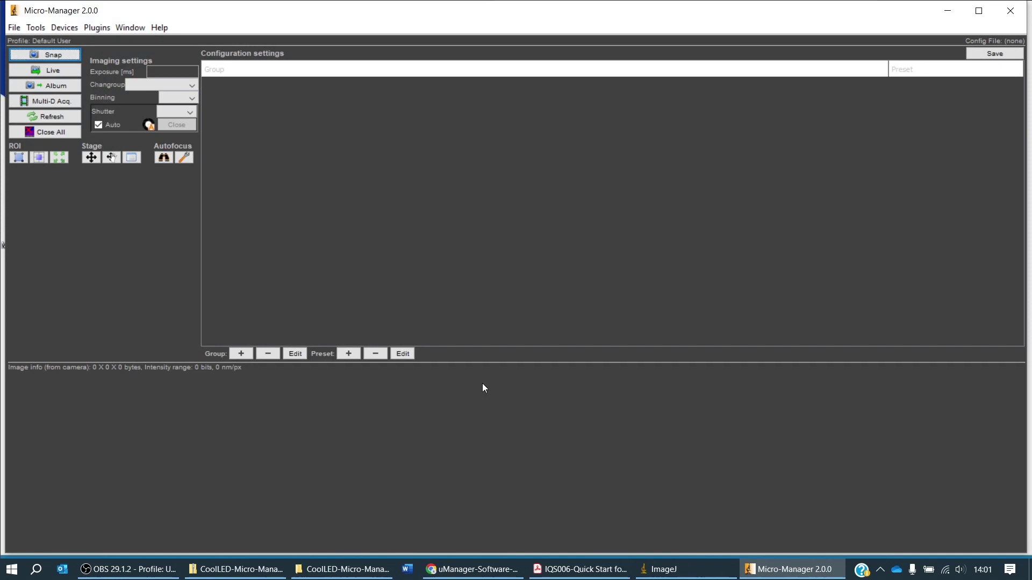
# Step: Start the Hardware Configuration Wizard with a new configuration and advance to adding devices
pyautogui.click(65, 29)
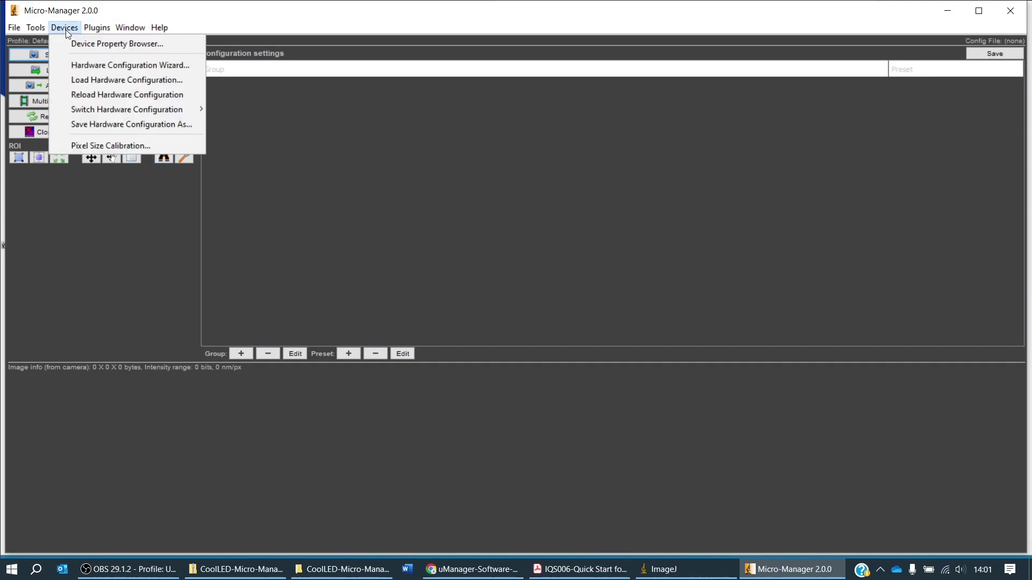
pyautogui.click(57, 66)
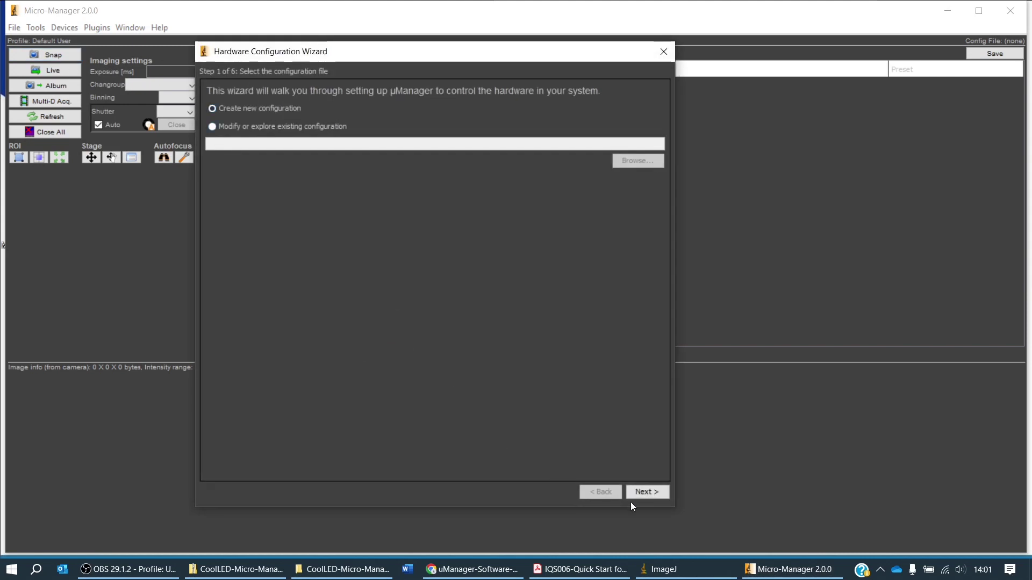
pyautogui.click(648, 493)
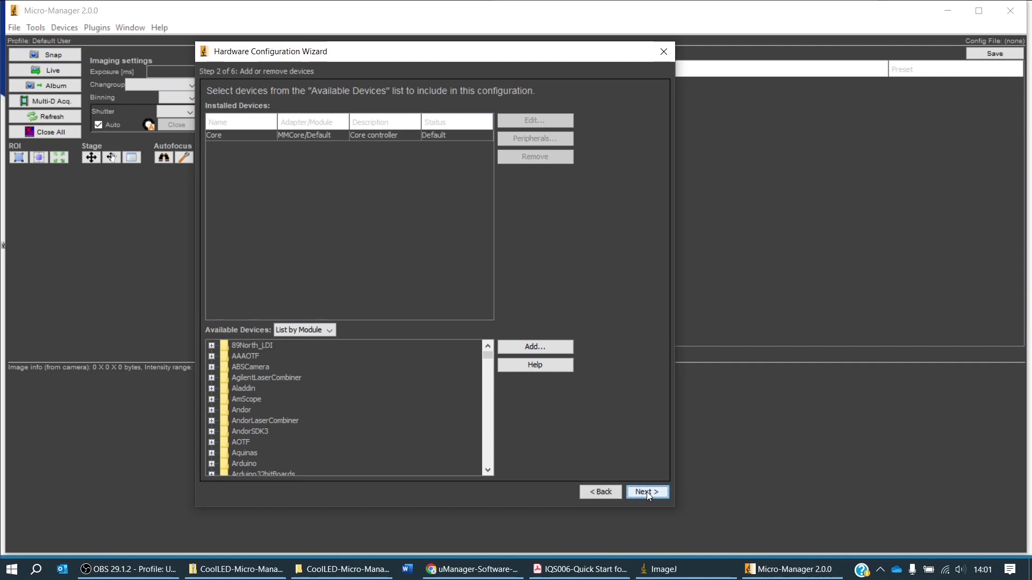
# Step: Find the CoolLED module among the available devices and start adding its pE-400max Illumination System
pyautogui.click(488, 472)
pyautogui.click(488, 473)
pyautogui.click(488, 472)
pyautogui.click(488, 472)
pyautogui.click(488, 472)
pyautogui.click(488, 473)
pyautogui.click(488, 473)
pyautogui.click(488, 473)
pyautogui.click(488, 472)
pyautogui.click(488, 473)
pyautogui.click(488, 472)
pyautogui.click(488, 473)
pyautogui.click(488, 472)
pyautogui.click(488, 473)
pyautogui.click(488, 473)
pyautogui.click(488, 472)
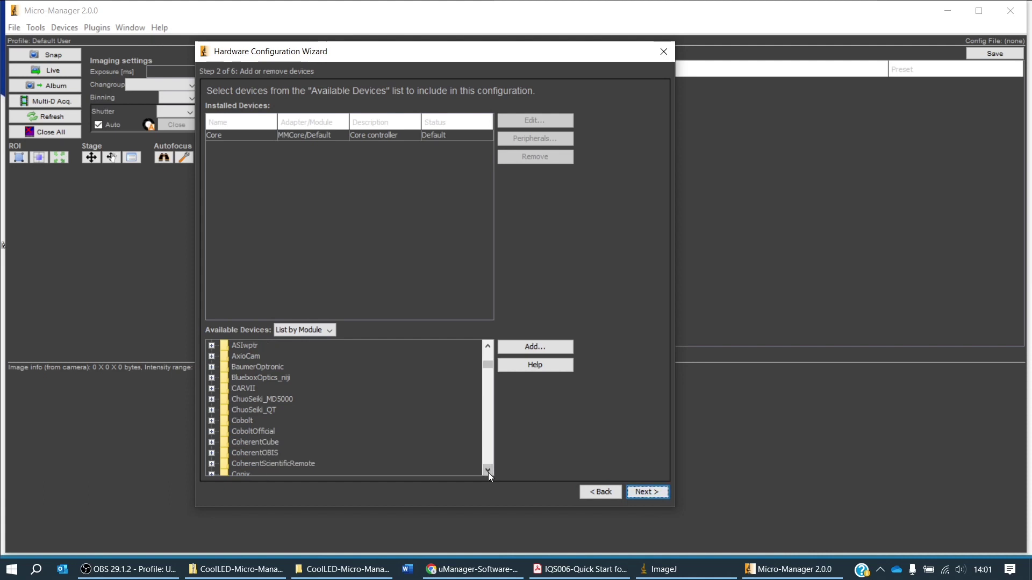
pyautogui.click(488, 473)
pyautogui.click(488, 473)
pyautogui.click(488, 473)
pyautogui.click(488, 473)
pyautogui.click(488, 473)
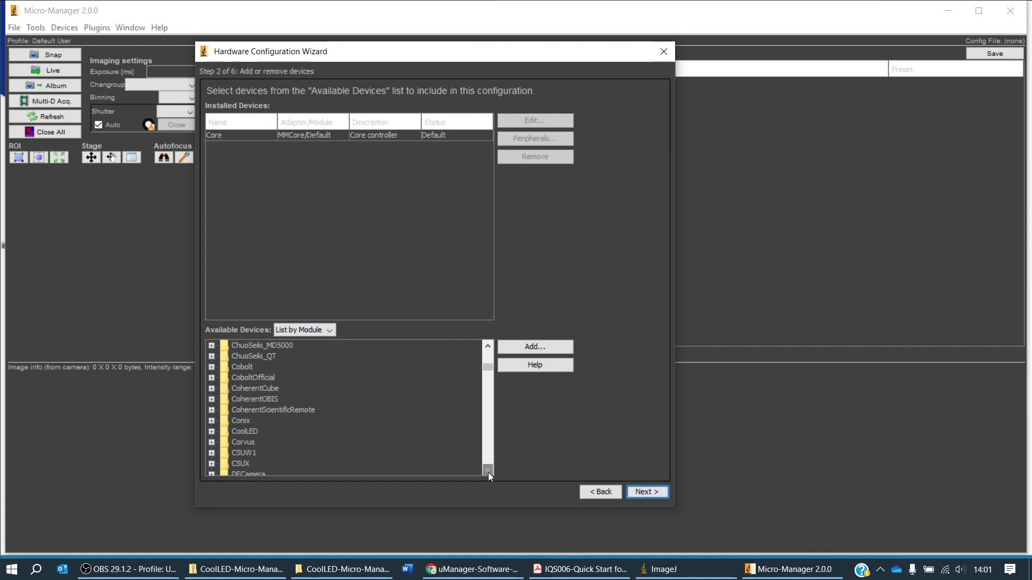
pyautogui.click(211, 432)
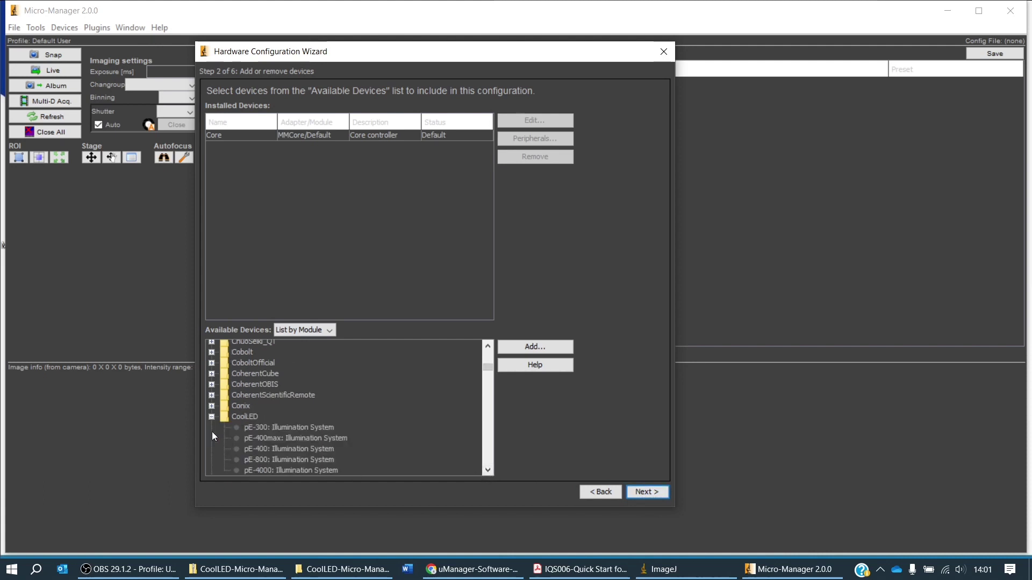
pyautogui.click(269, 439)
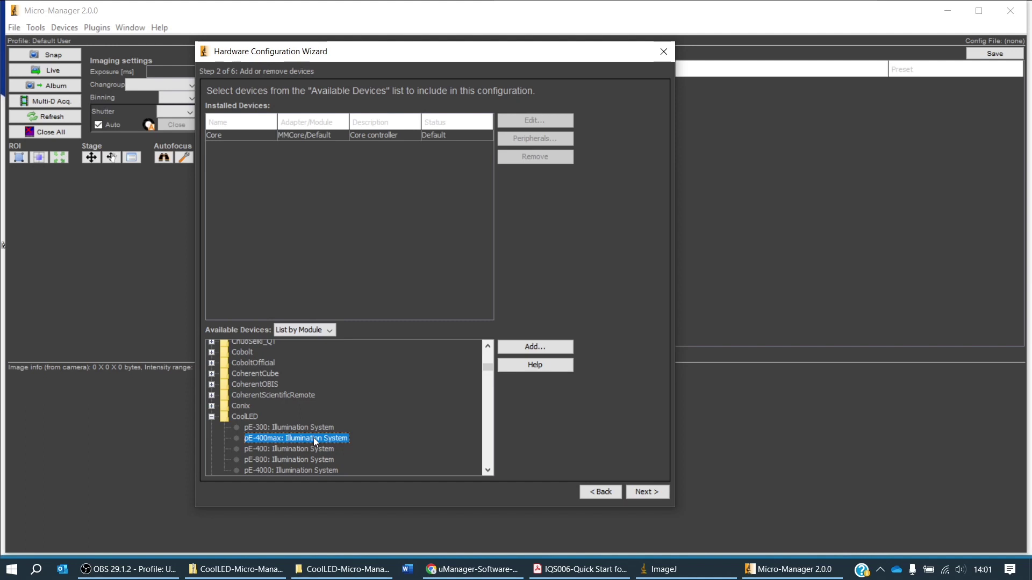
pyautogui.click(524, 345)
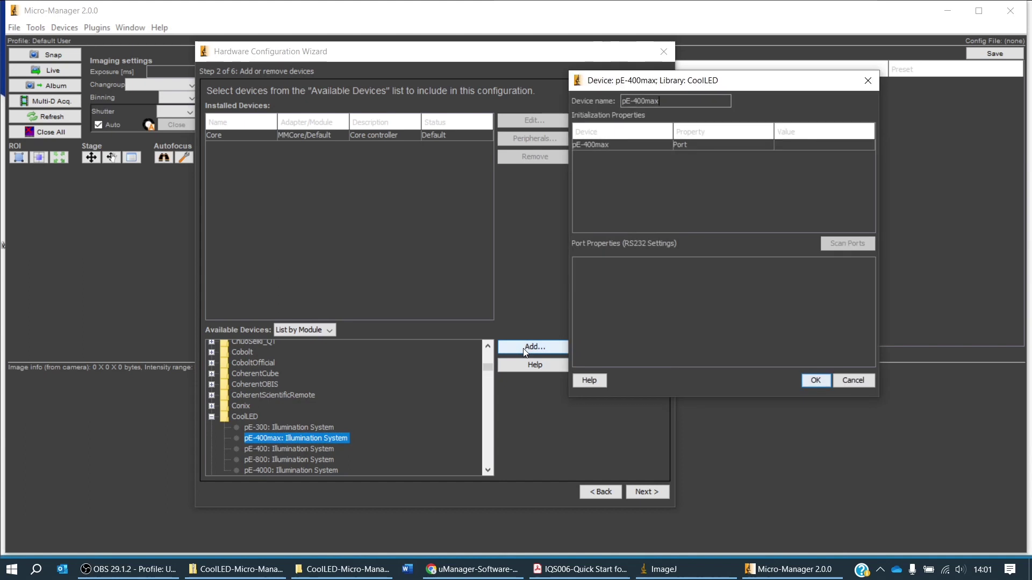
# Step: Set the pE-400max port to COM3 and confirm the device
pyautogui.click(799, 147)
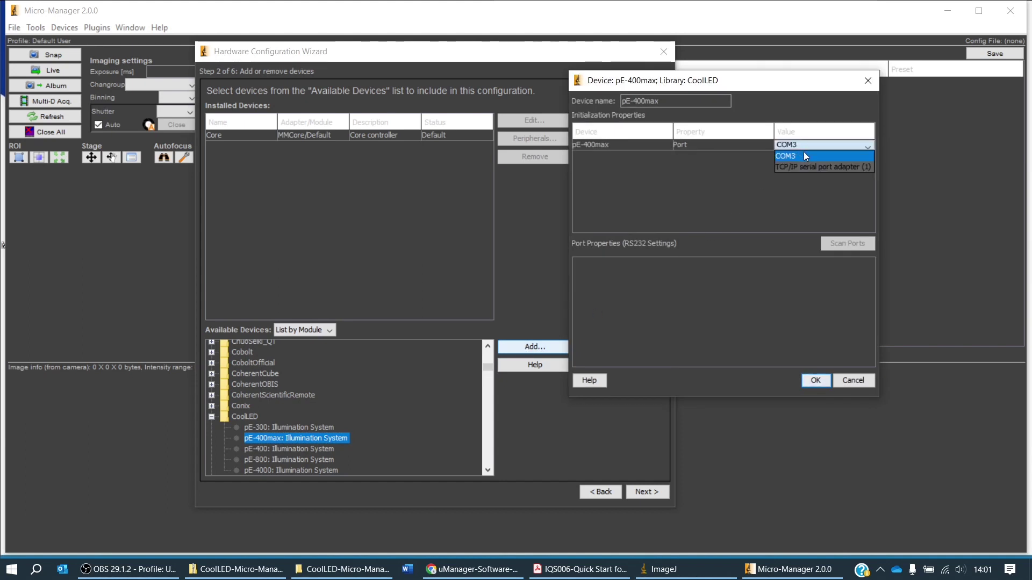
pyautogui.click(803, 157)
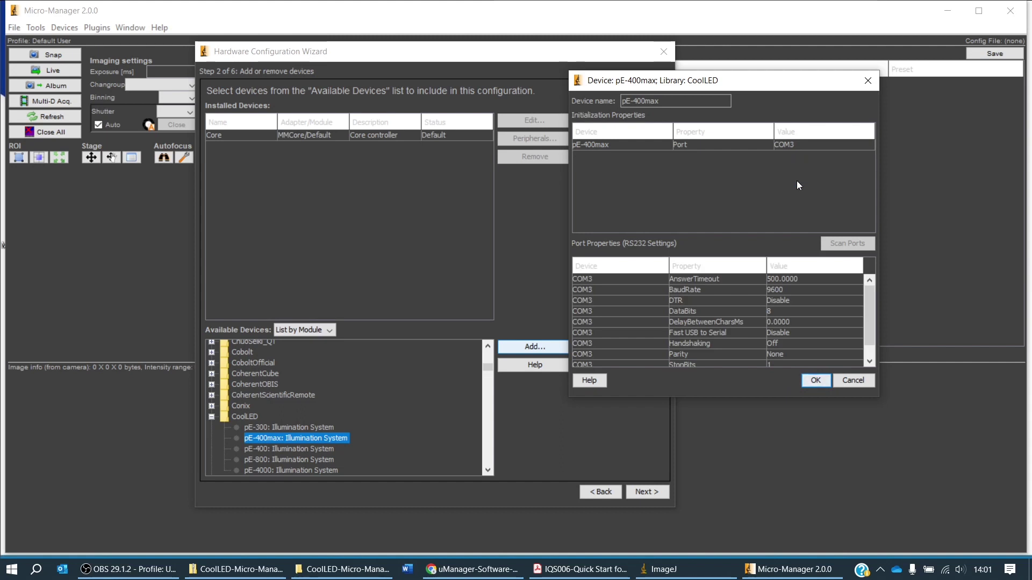
pyautogui.click(816, 380)
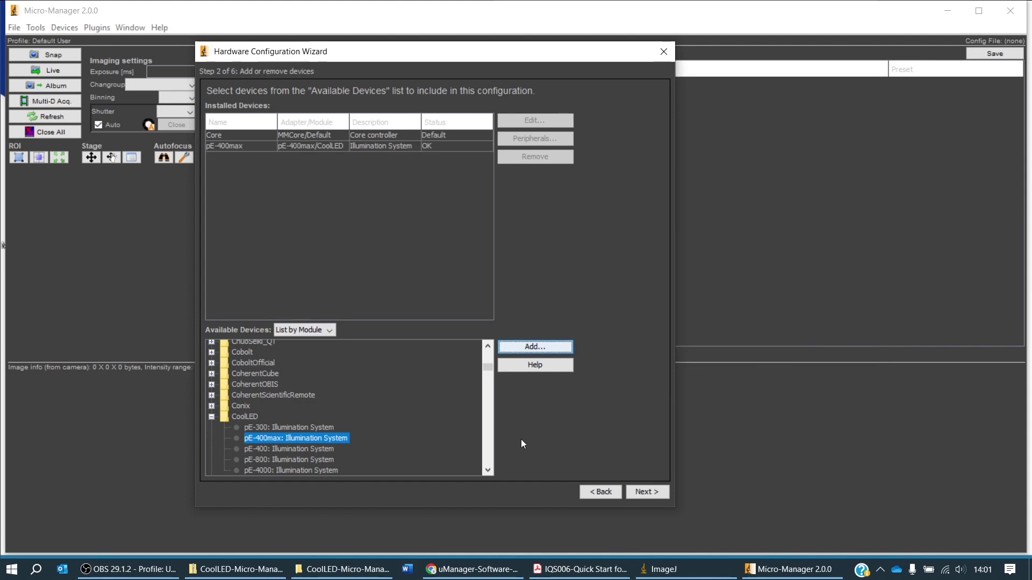
# Step: Add the DHub device from the DemoCamera module to the installed devices with its default device name
pyautogui.scroll(-6, 487, 471)
pyautogui.click(486, 471)
pyautogui.click(487, 471)
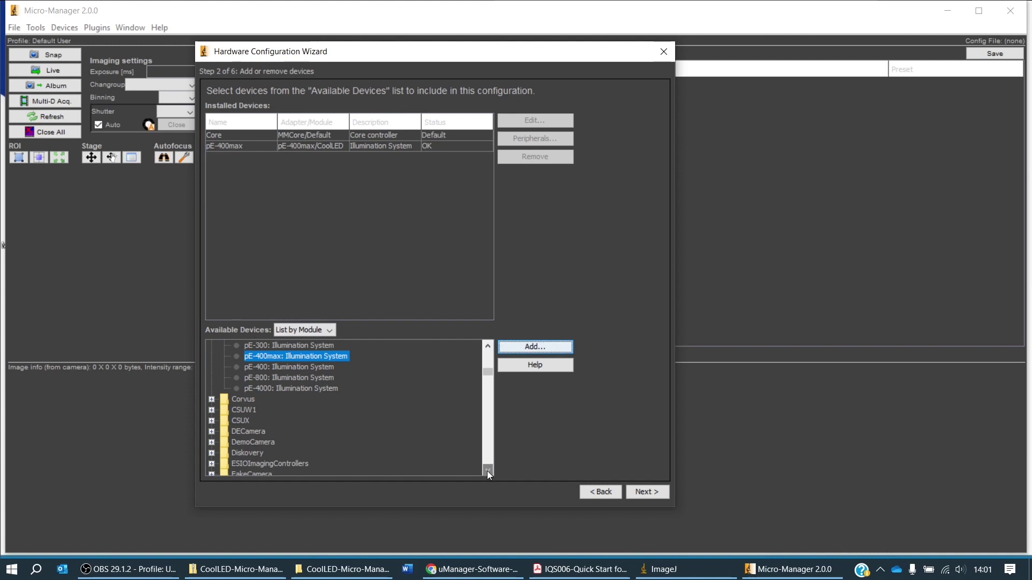
pyautogui.click(209, 444)
pyautogui.click(272, 454)
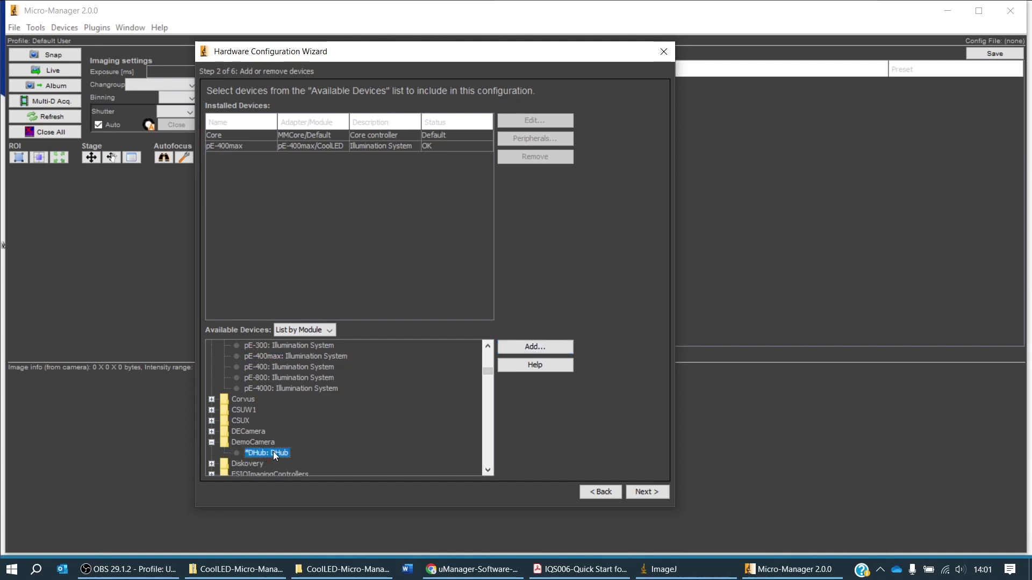
pyautogui.click(547, 346)
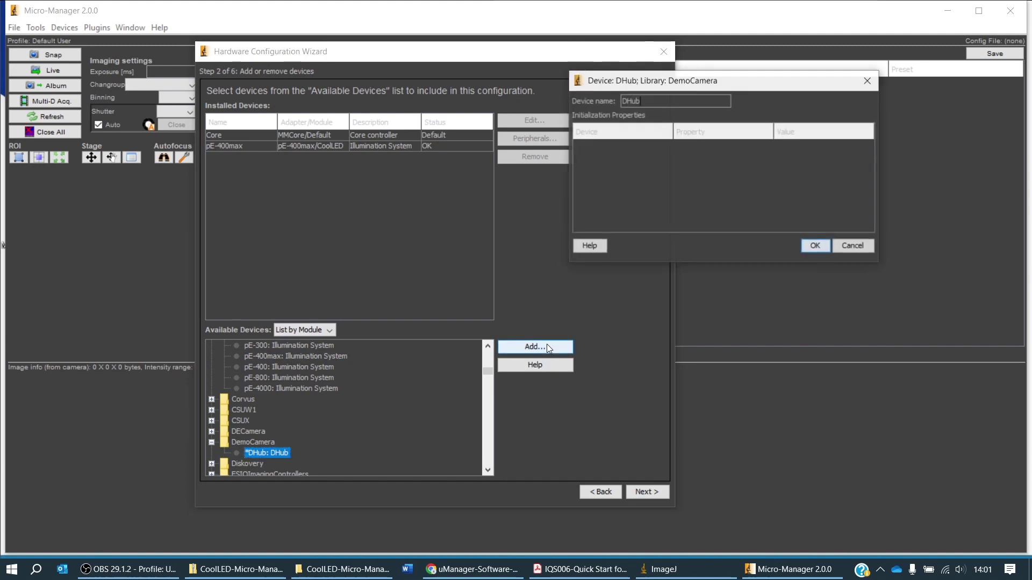
pyautogui.click(814, 246)
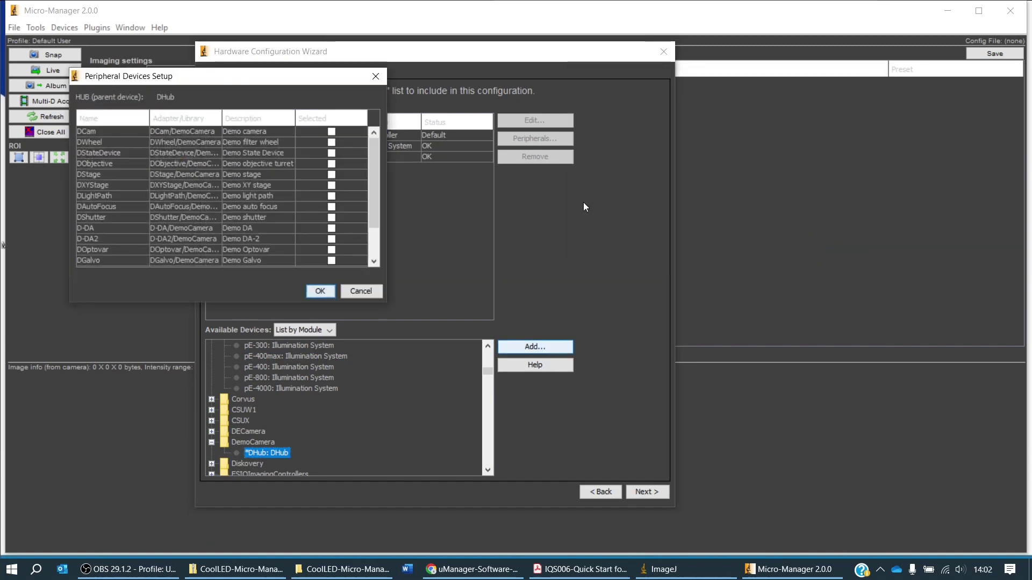
# Step: Include the DCam demo camera as a DHub peripheral and accept its initialization properties
pyautogui.click(331, 131)
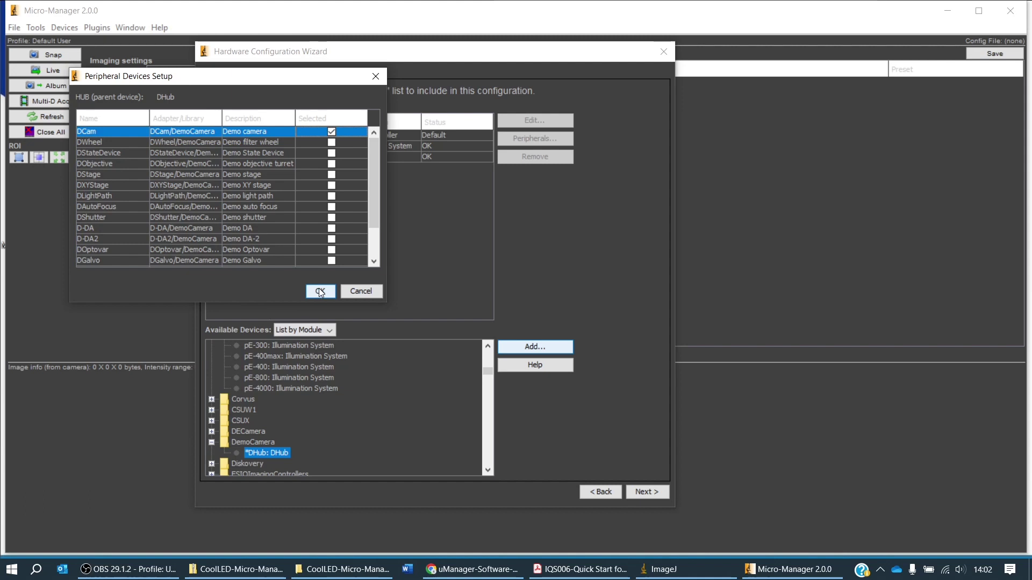
pyautogui.click(320, 292)
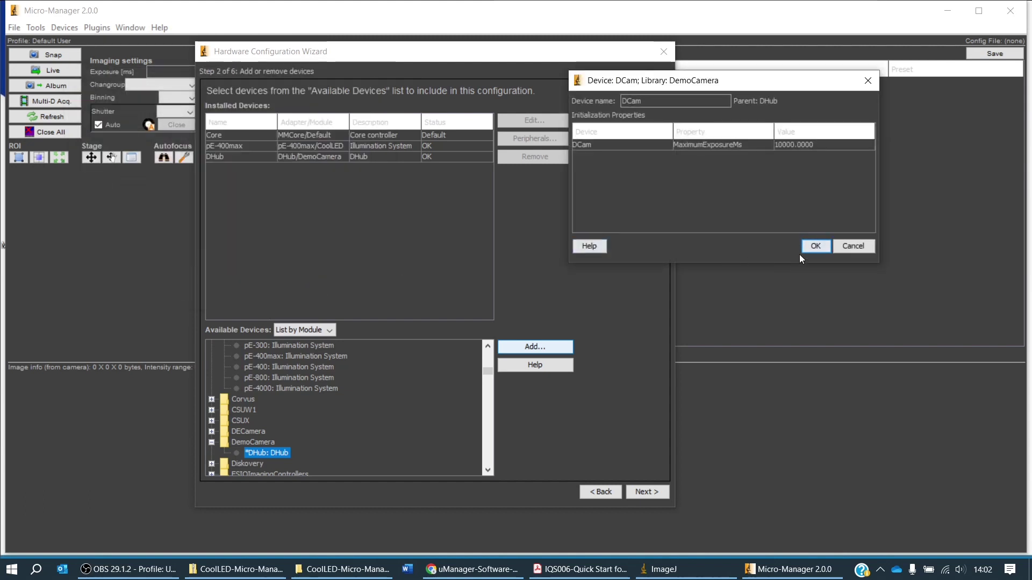
pyautogui.click(814, 245)
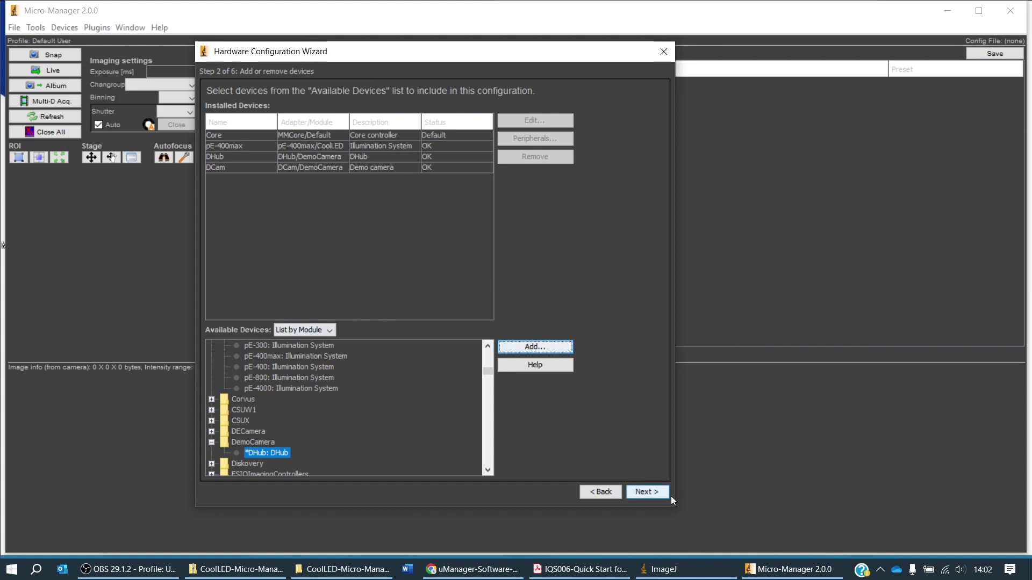
# Step: Accept the wizard's default devices and delays, and save the hardware configuration as pE-400max
pyautogui.click(653, 493)
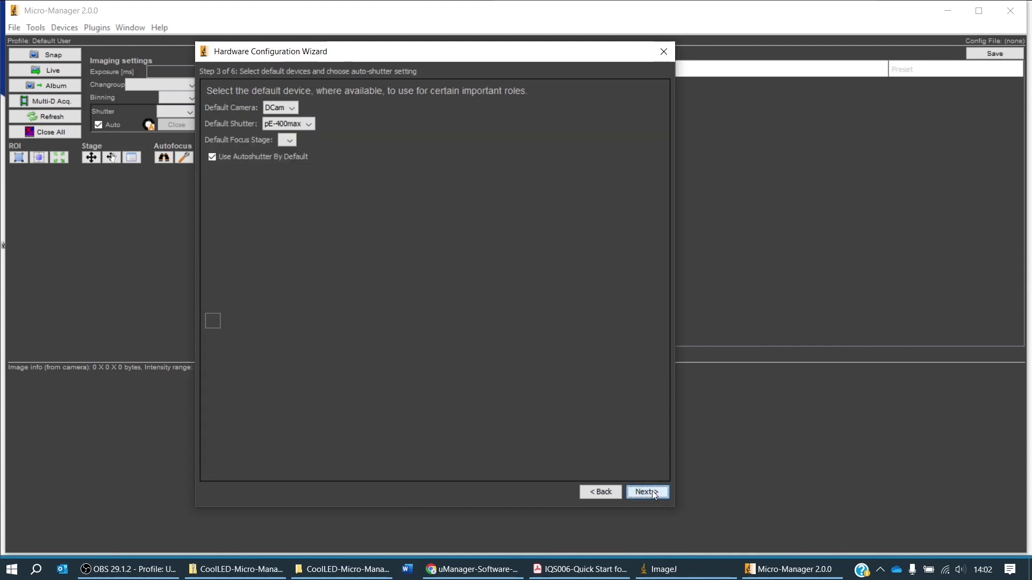
pyautogui.click(654, 494)
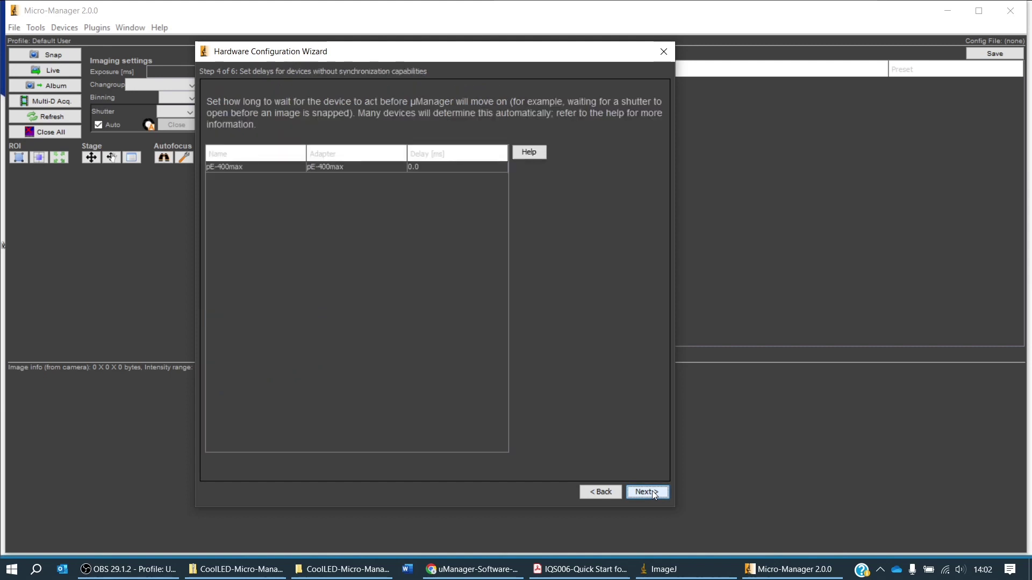
pyautogui.click(653, 493)
pyautogui.click(654, 492)
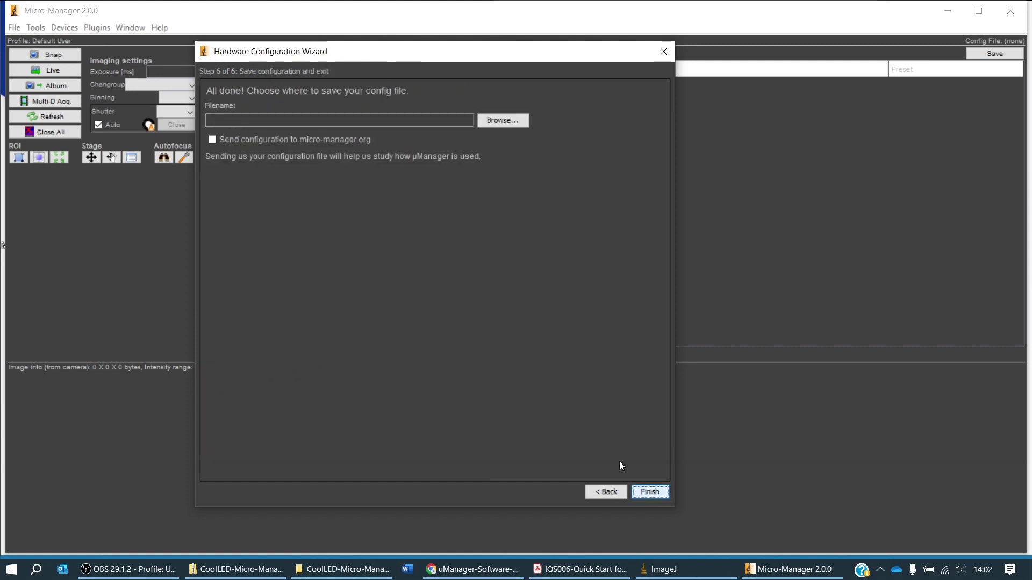
pyautogui.click(264, 119)
pyautogui.write('pE-400max')
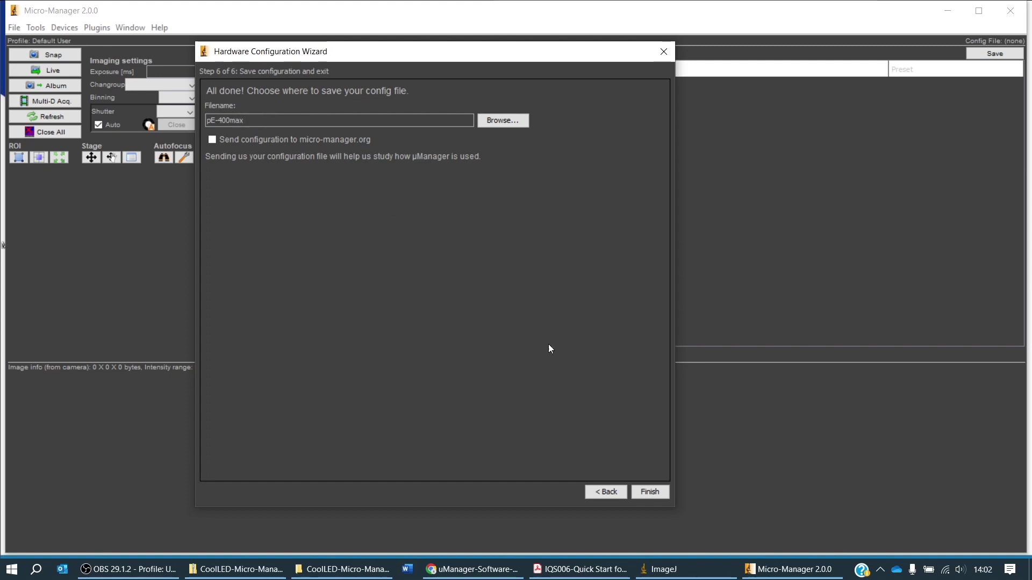
pyautogui.click(649, 492)
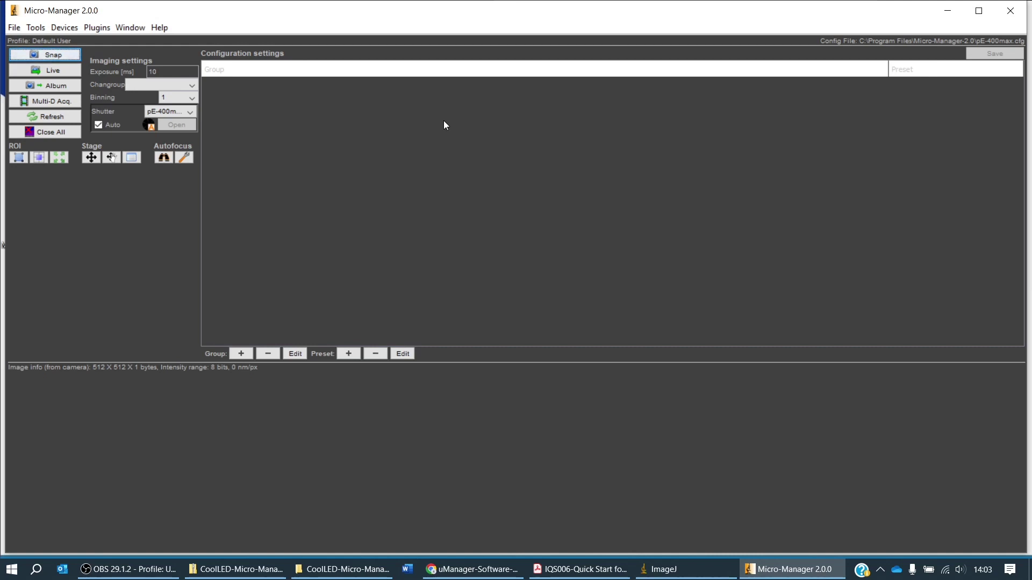
# Step: Examine the pE-400max channel, intensity and selection properties in the Device Property Browser and close it
pyautogui.click(62, 28)
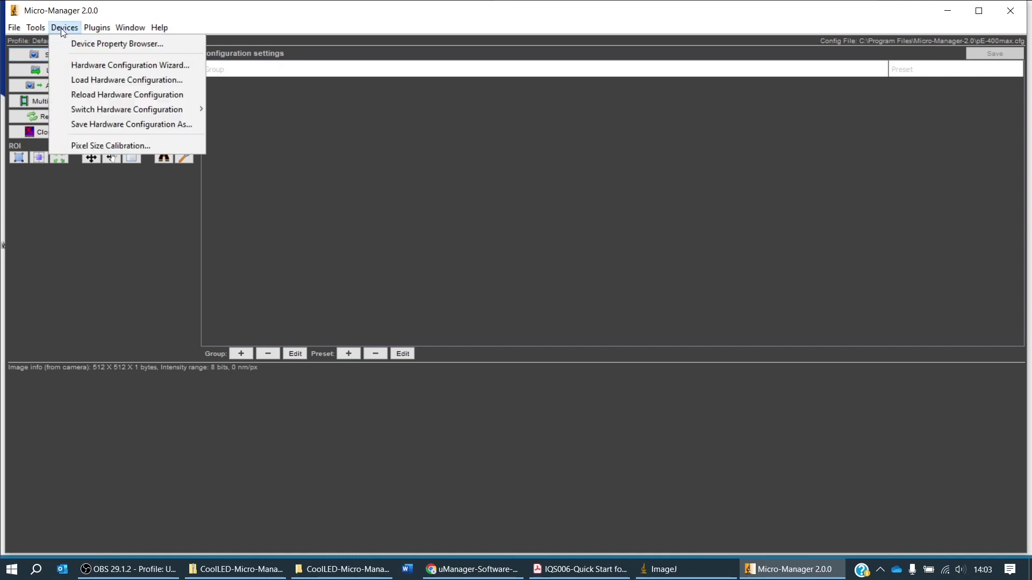
pyautogui.click(56, 47)
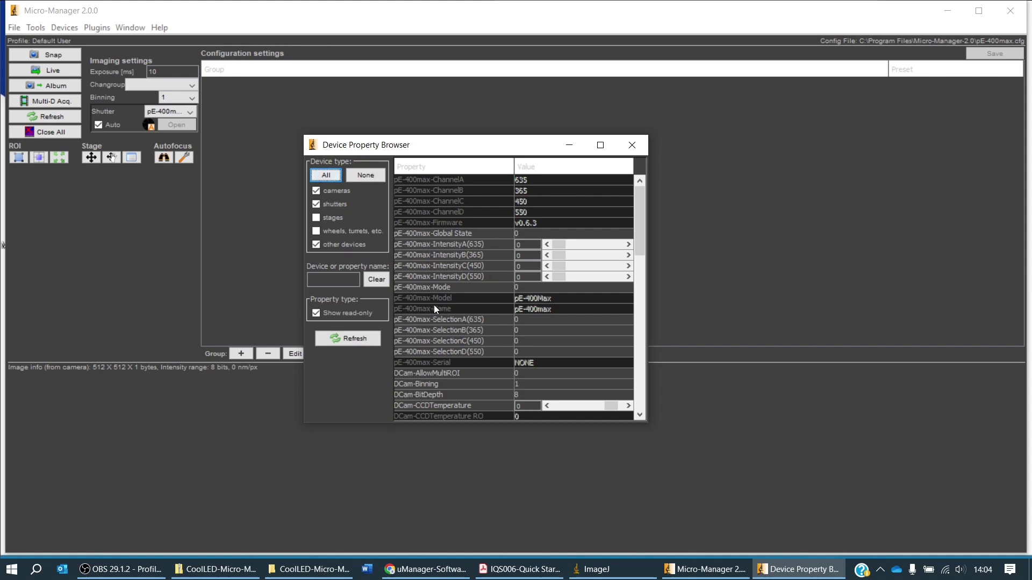
pyautogui.click(624, 150)
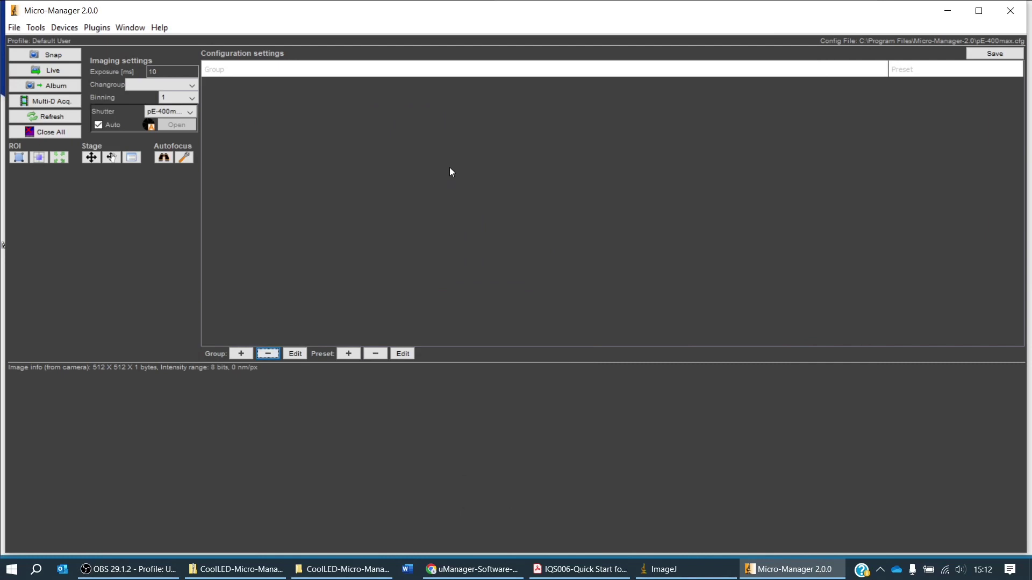
# Step: Create a group named Channel Selection from the four pE-400max Selection properties, with a first preset named Channel 365 nm
pyautogui.click(241, 354)
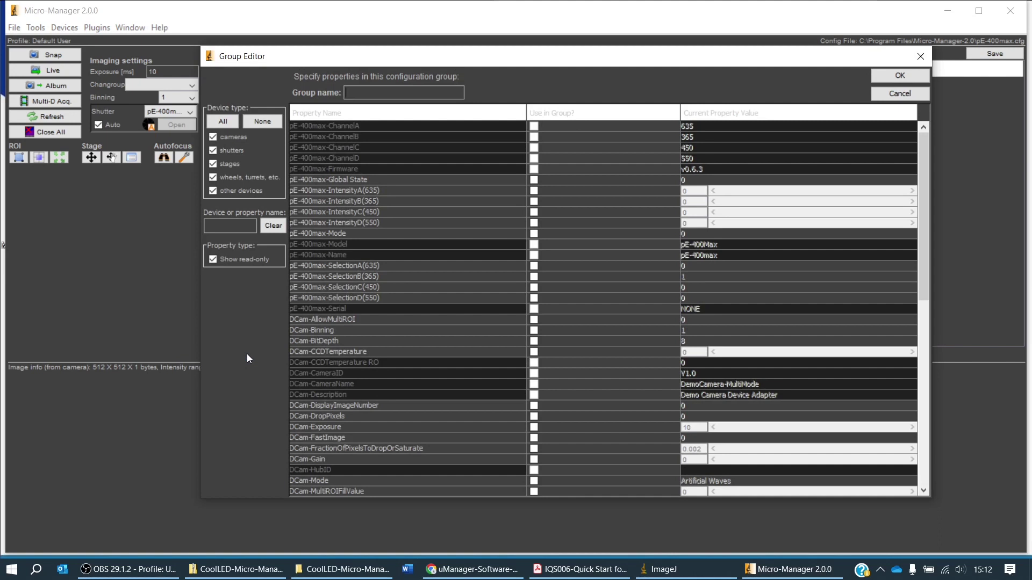
pyautogui.click(535, 266)
pyautogui.click(534, 288)
pyautogui.click(534, 299)
pyautogui.click(393, 93)
pyautogui.write('Channel Selection')
pyautogui.click(901, 76)
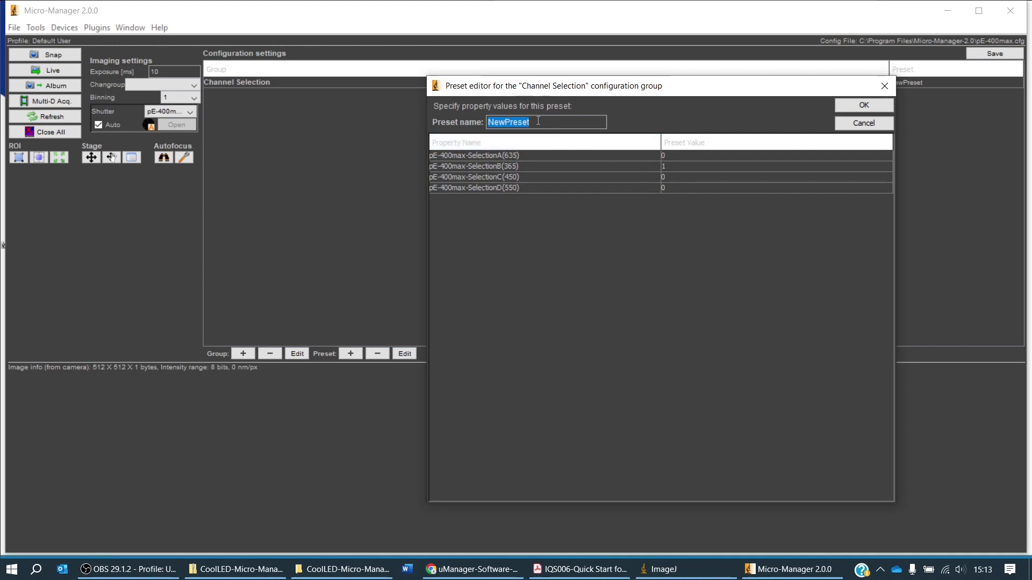
pyautogui.write('Channel 365 nm')
pyautogui.click(853, 106)
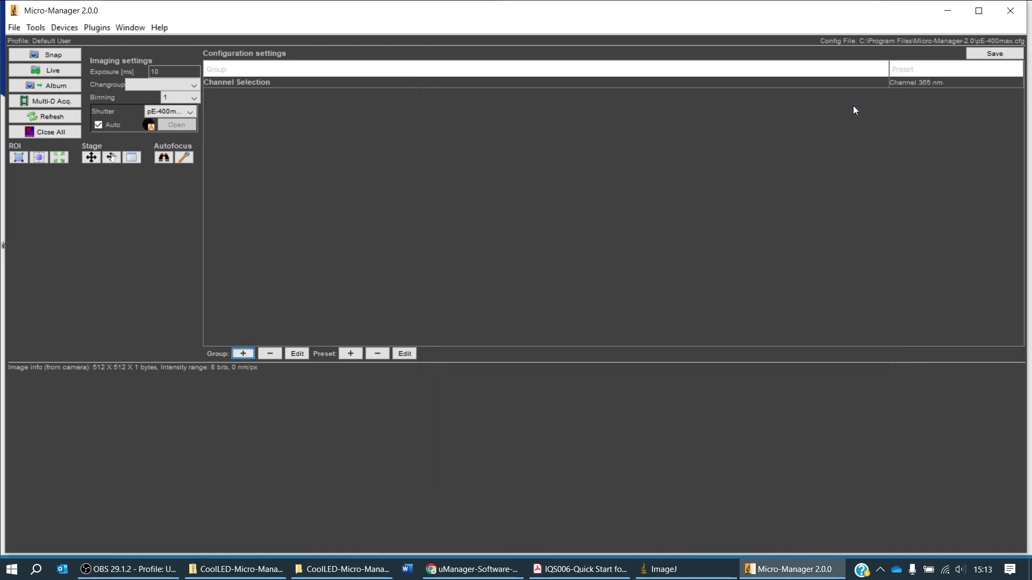
# Step: Add a Channel Selection preset named Channel 450 nm with SelectionB(365) set to 0 and SelectionC(450) set to 1
pyautogui.click(744, 83)
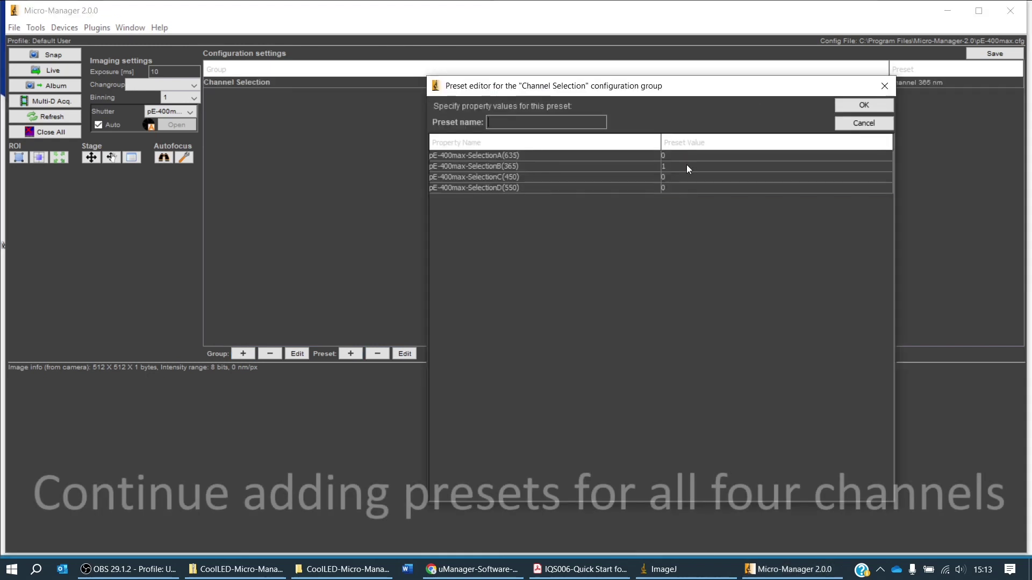
pyautogui.click(686, 166)
pyautogui.click(670, 178)
pyautogui.click(670, 176)
pyautogui.click(670, 199)
pyautogui.click(546, 123)
pyautogui.write('Channel 450 nm')
pyautogui.click(864, 105)
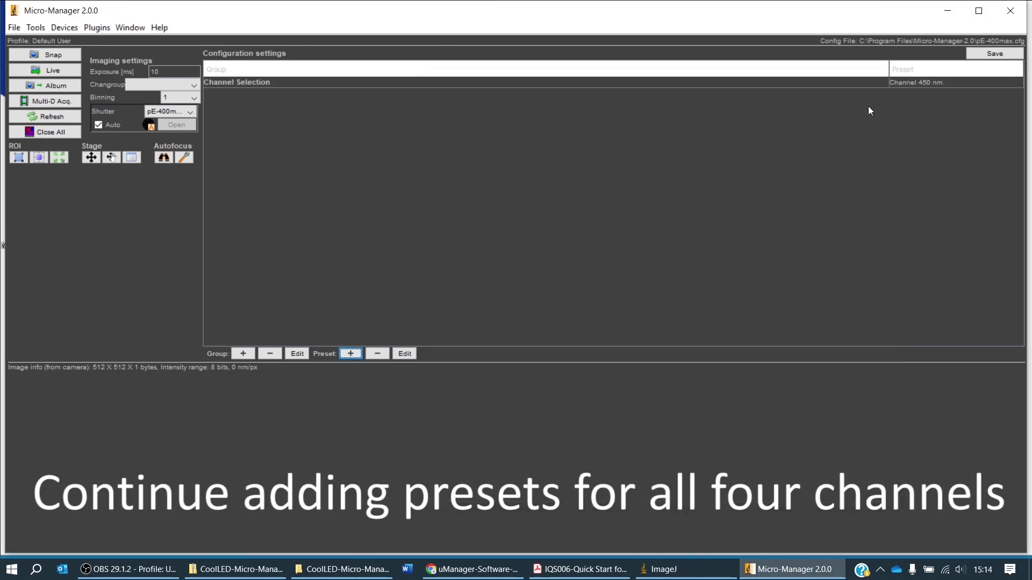
# Step: Add a Channel Selection preset named Channel 550 nm with SelectionD(550) set to 1
pyautogui.click(943, 83)
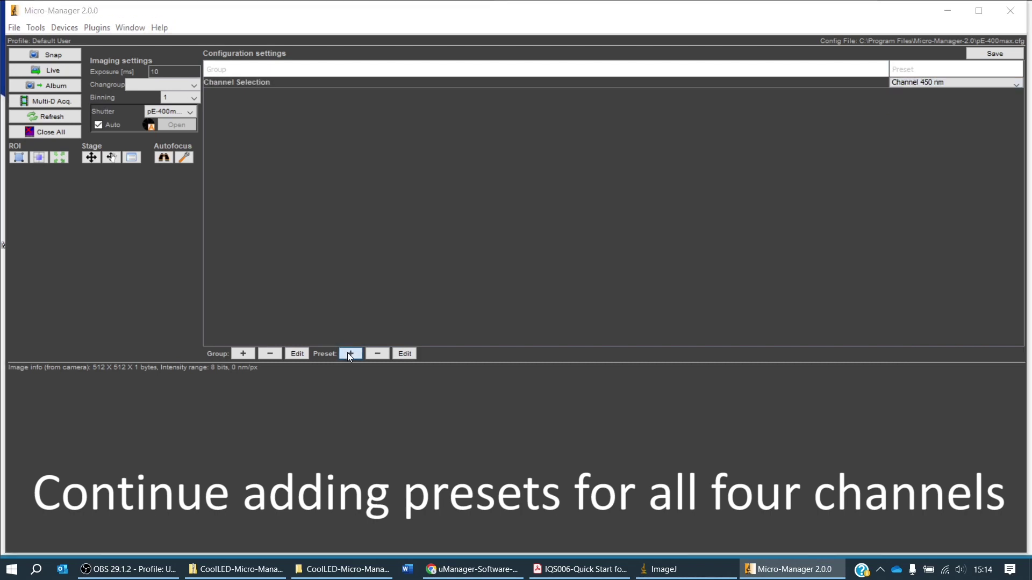
pyautogui.click(350, 353)
pyautogui.click(500, 122)
pyautogui.write('Channel 550 nm')
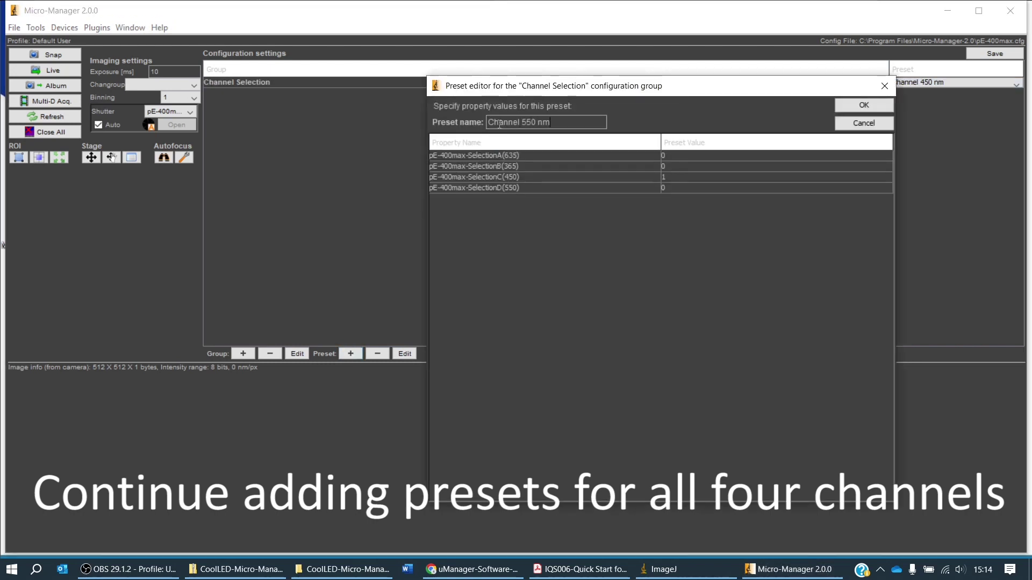
pyautogui.click(670, 188)
pyautogui.click(670, 209)
pyautogui.click(864, 105)
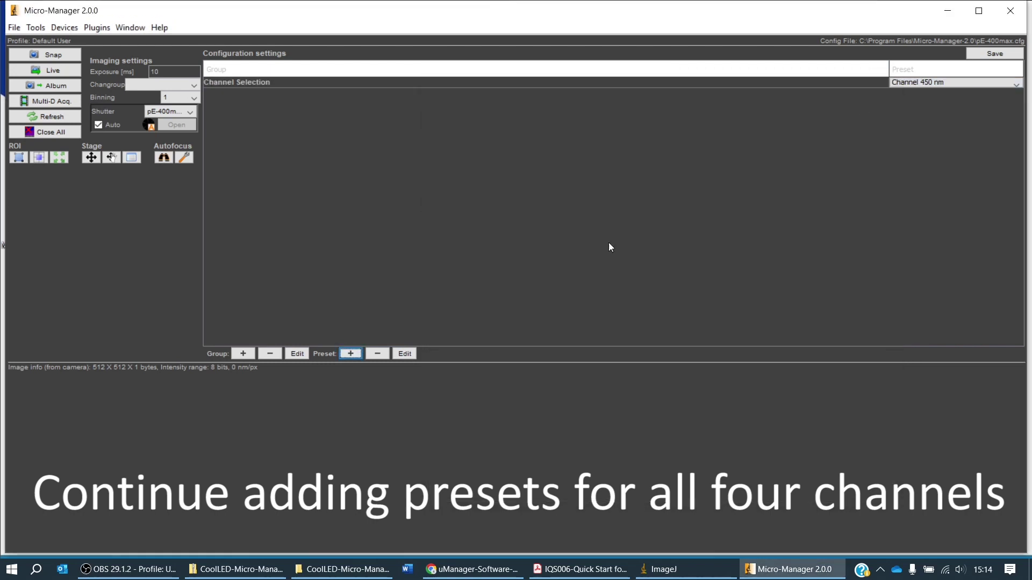
# Step: Add a preset named Channel 635 nm to the Channel Selection group and make Channel 365 nm the active preset
pyautogui.click(350, 354)
pyautogui.write('Channel 635 nm')
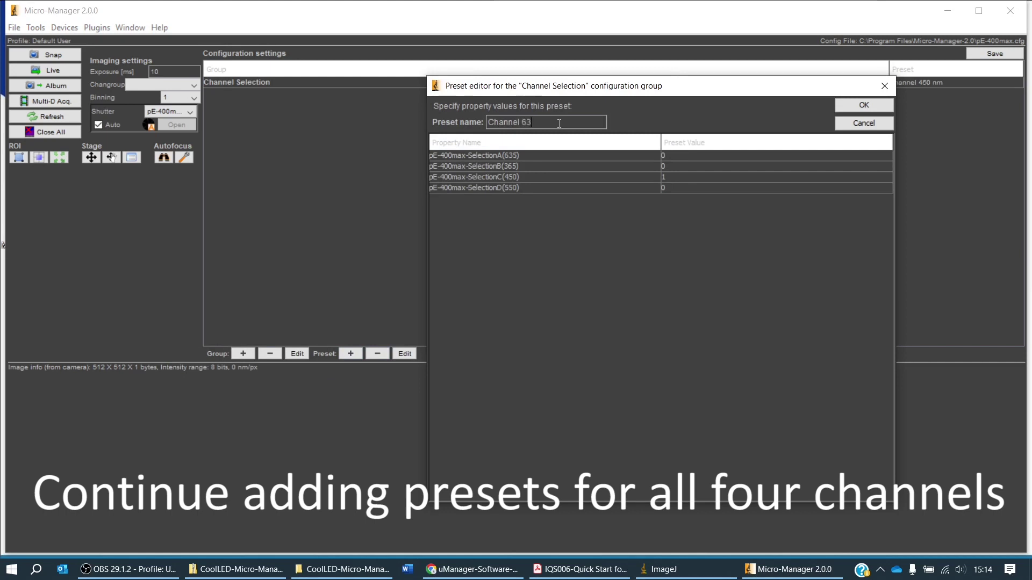
pyautogui.click(681, 186)
pyautogui.click(672, 186)
pyautogui.click(864, 104)
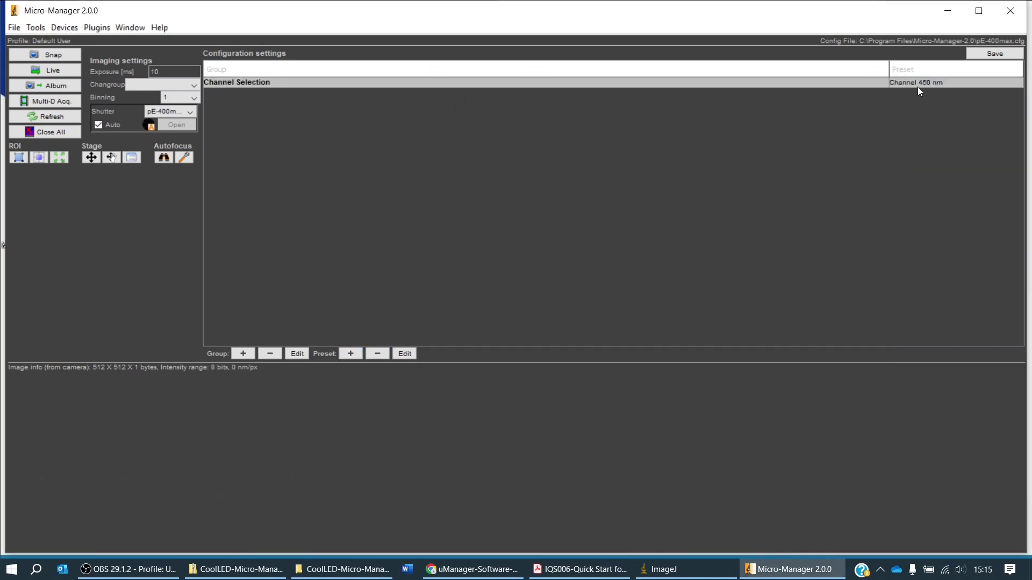
pyautogui.click(918, 84)
pyautogui.click(920, 96)
# Step: Create a configuration group named Channel 365 nm intensity using the pE-400max IntensityB(365) property
pyautogui.click(244, 354)
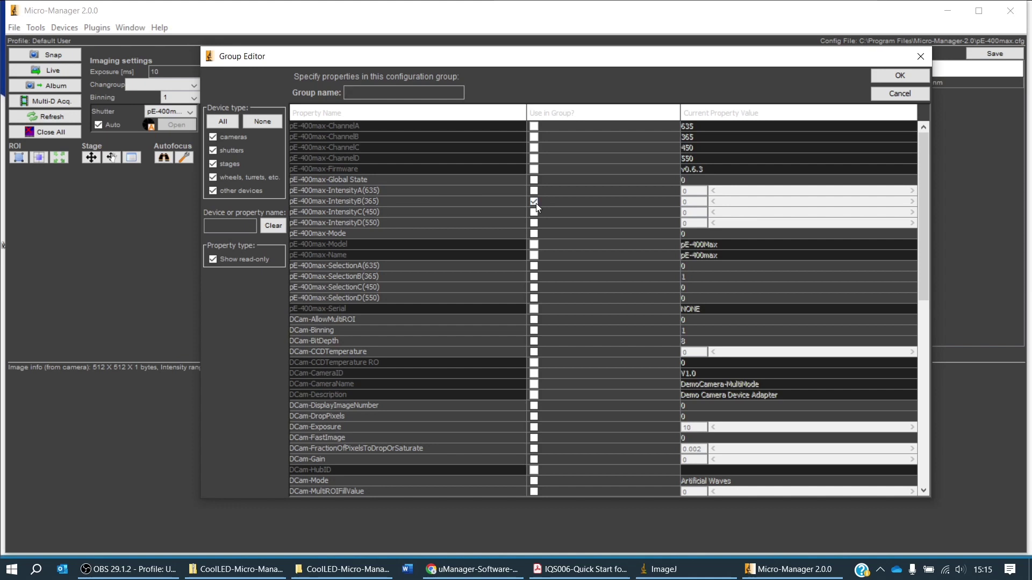
pyautogui.click(369, 92)
pyautogui.write('Channel 365 nm intensity')
pyautogui.click(903, 78)
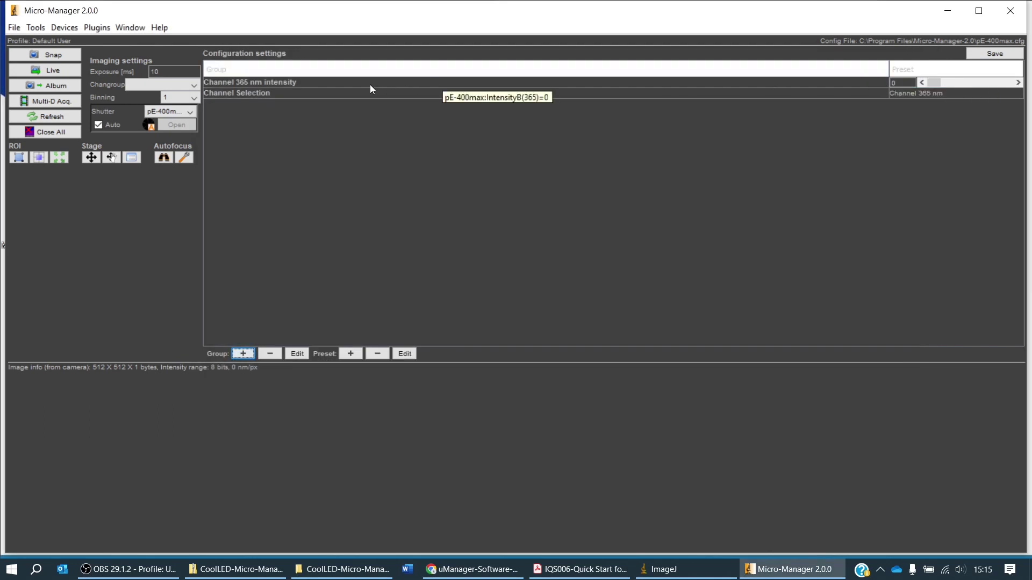
# Step: Set the Channel 365 nm intensity to 41 with Channel Selection on the Channel 365 nm preset
pyautogui.click(341, 85)
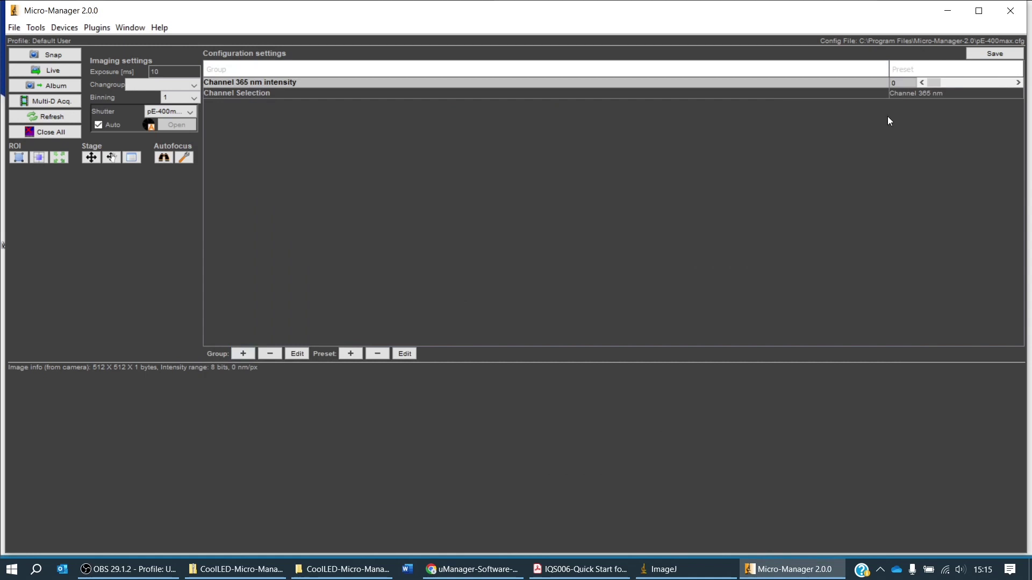
pyautogui.moveTo(936, 84)
pyautogui.mouseDown()
pyautogui.moveTo(964, 87)
pyautogui.moveTo(953, 86)
pyautogui.mouseUp()
pyautogui.click(932, 95)
pyautogui.click(932, 105)
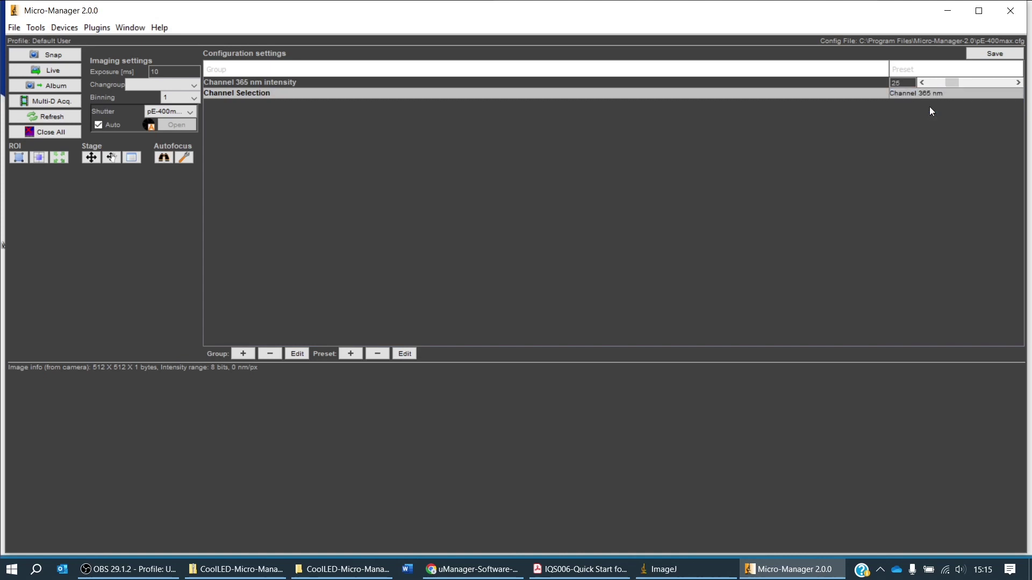
pyautogui.moveTo(953, 82); pyautogui.dragTo(963, 86)
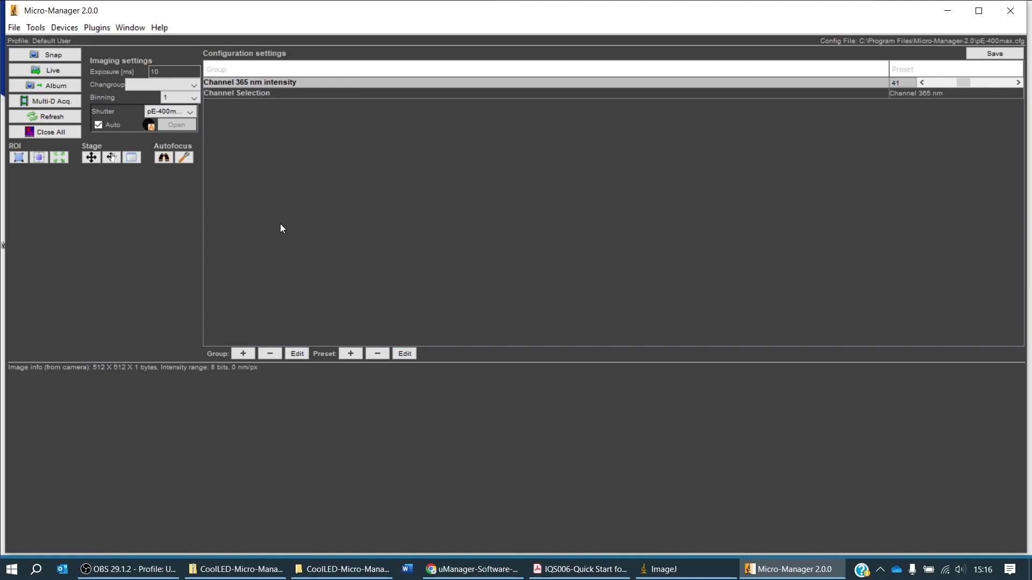
# Step: Create groups named Channel 450 nm intensity and Channel 550 intensity for the IntensityC(450) and IntensityD(550) properties
pyautogui.click(244, 353)
pyautogui.write('Ch')
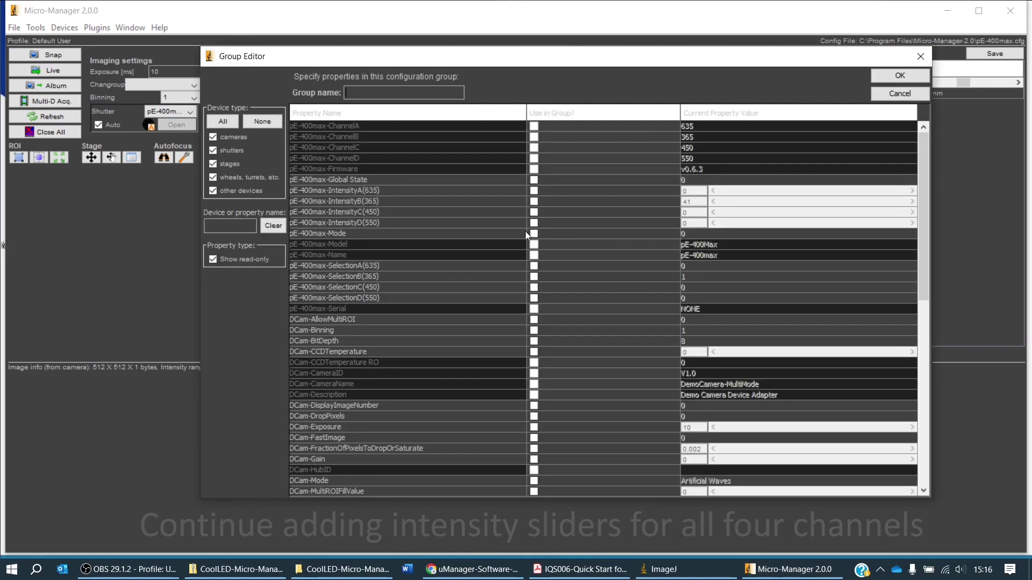
pyautogui.write('annel 450 nm intensity')
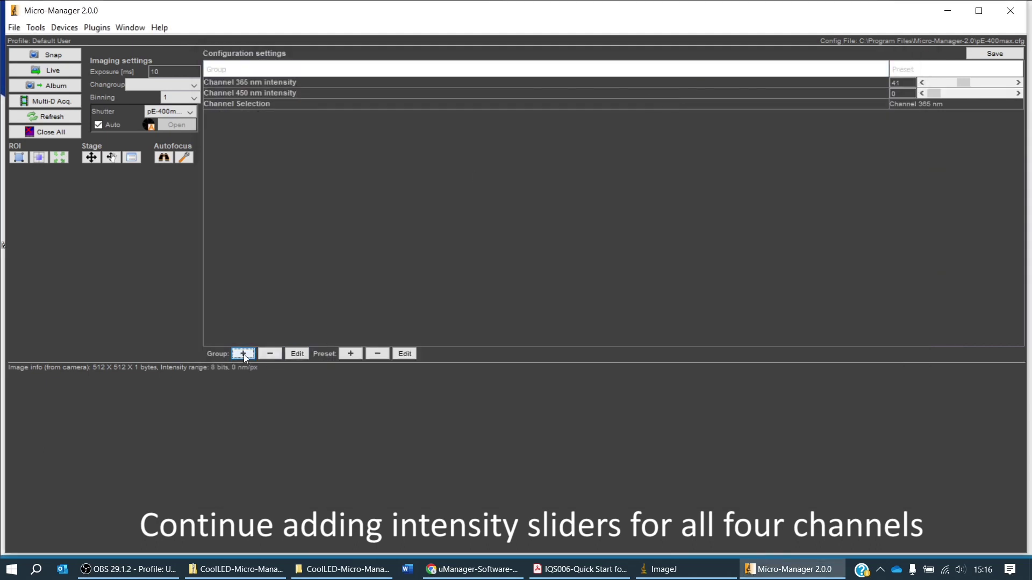
pyautogui.click(243, 353)
pyautogui.write('Channel 550 intensity')
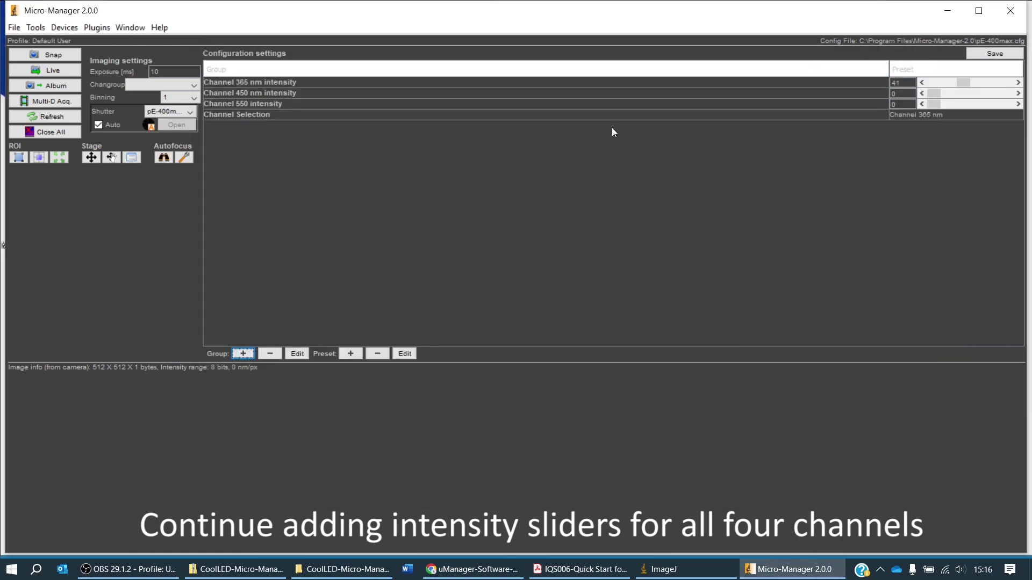
# Step: Create a configuration group named Channel 635 nm intensity for the pE-400max IntensityA(635) property
pyautogui.click(242, 354)
pyautogui.write('Channel 650 nm intensity')
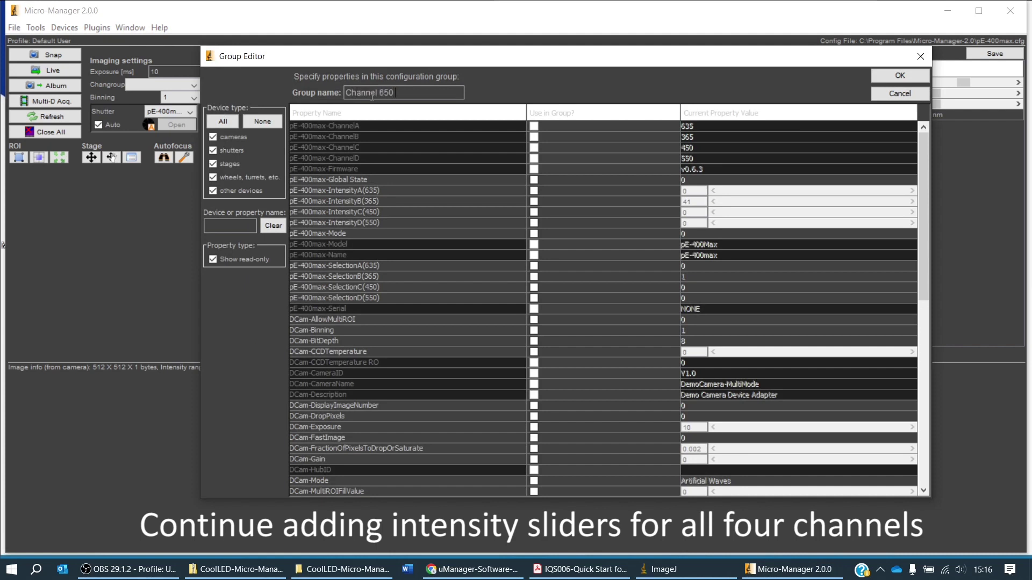
pyautogui.hotkey('ctrl', 'Left')
pyautogui.hotkey('ctrl', 'Left')
pyautogui.hotkey('ctrl', 'Left')
pyautogui.hotkey('ctrl', 'shift', 'Right')
pyautogui.write('635')
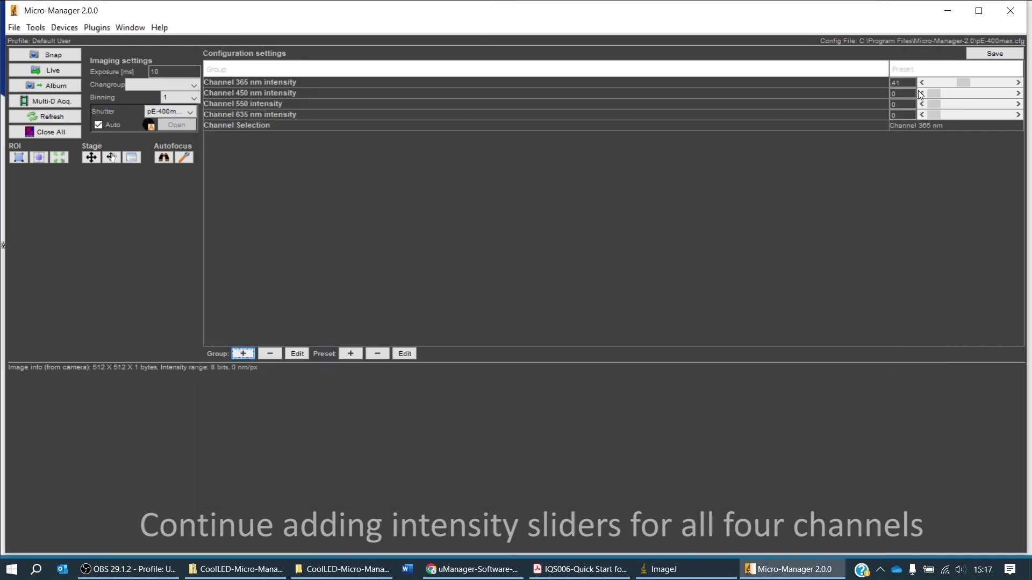
# Step: Turn off the automatic shutter and set the Channel 550 intensity to 41
pyautogui.moveTo(963, 82); pyautogui.dragTo(973, 106)
pyautogui.click(935, 105)
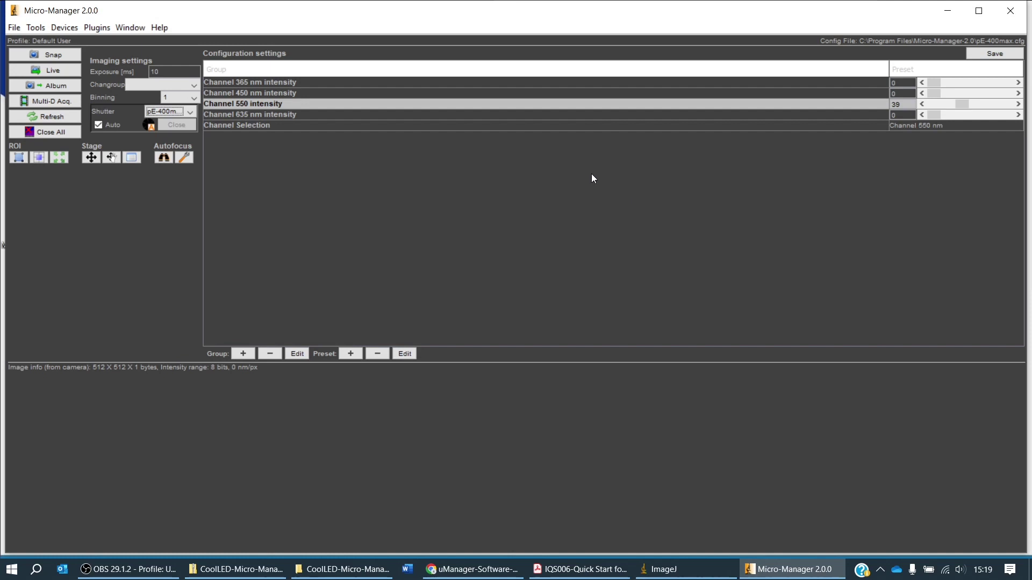
pyautogui.click(100, 126)
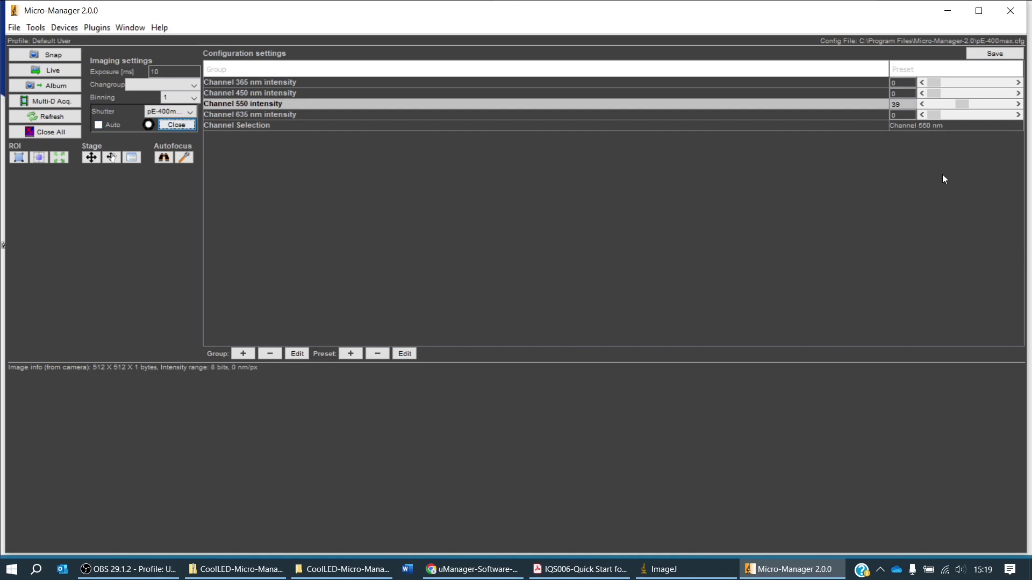
pyautogui.moveTo(960, 102)
pyautogui.mouseDown()
pyautogui.moveTo(988, 104)
pyautogui.moveTo(941, 105)
pyautogui.moveTo(963, 106)
pyautogui.mouseUp()
# Step: Switch Channel Selection to the Channel 635 nm preset and set the Channel 635 nm intensity to 30
pyautogui.click(949, 127)
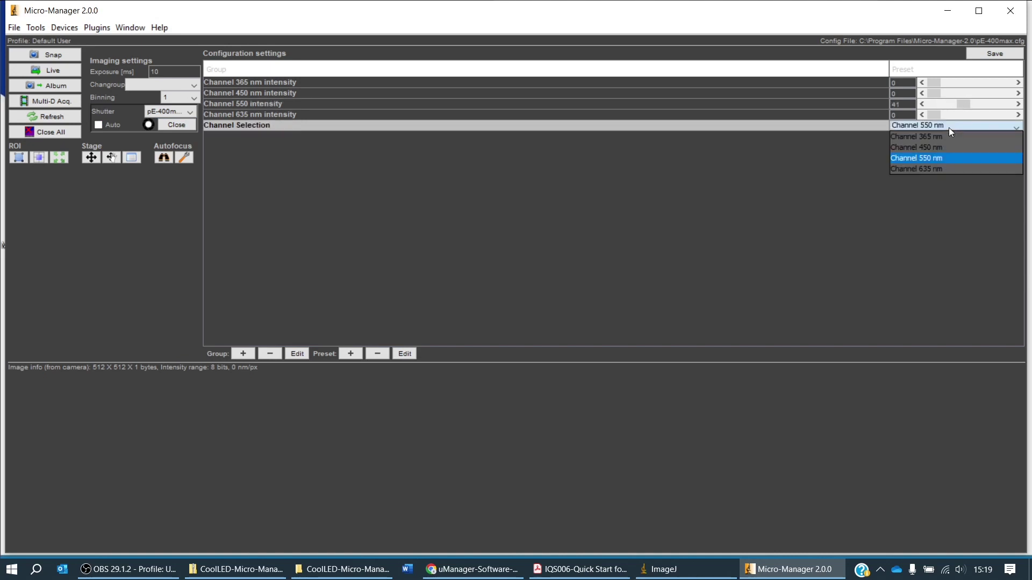
pyautogui.click(947, 169)
pyautogui.moveTo(934, 114); pyautogui.dragTo(957, 115)
# Step: Start the live camera preview and set the Channel 550 intensity to 44
pyautogui.click(963, 104)
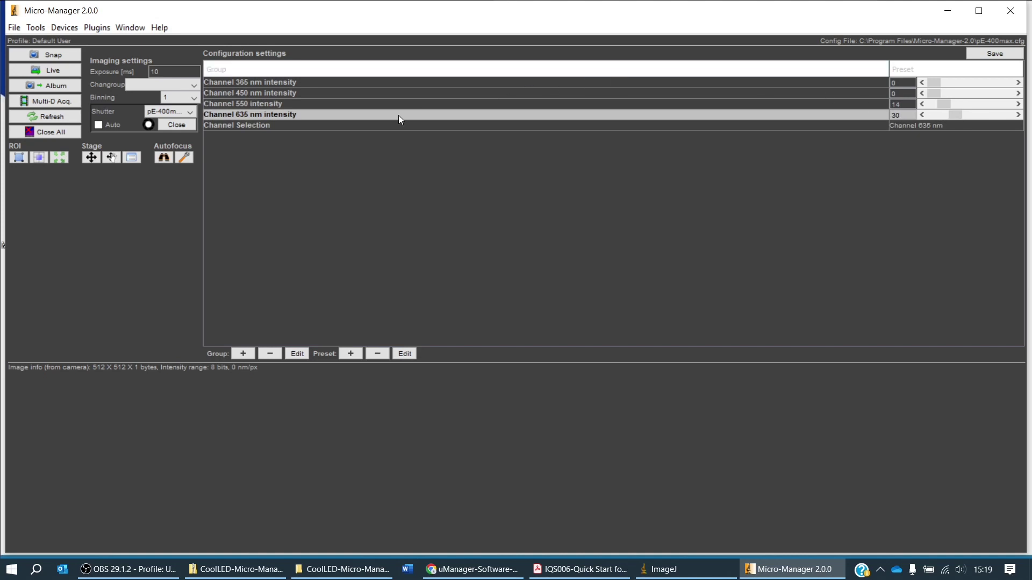
pyautogui.click(57, 69)
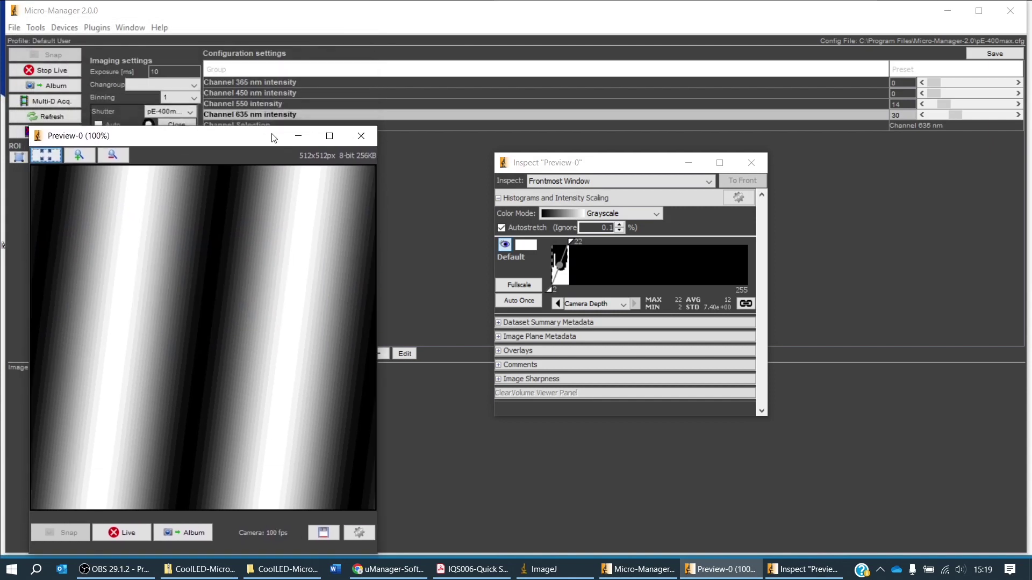
pyautogui.moveTo(944, 104); pyautogui.dragTo(966, 104)
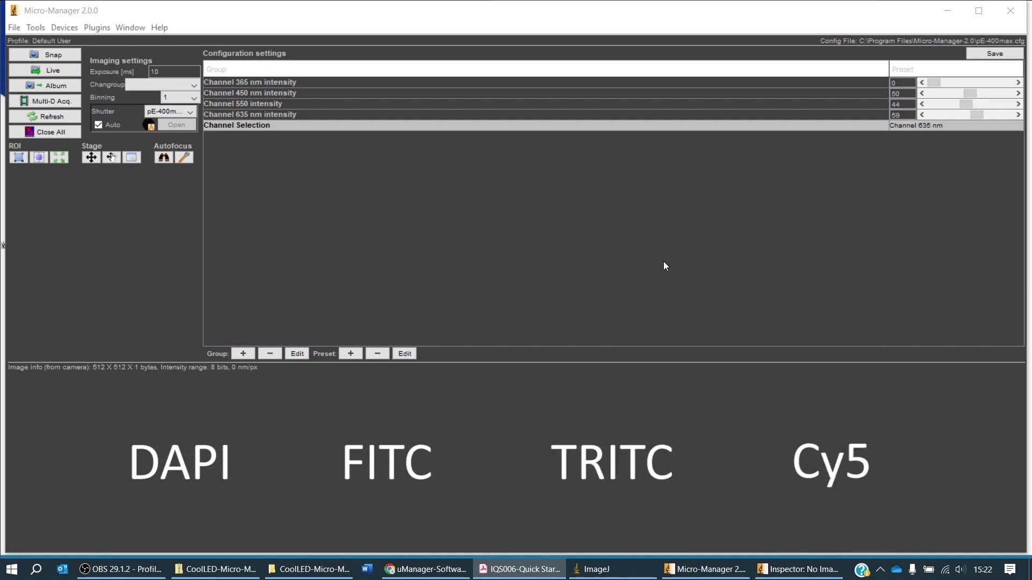
# Step: Create a configuration group named DAPI/FITC/TRITC/Cy5 using the four pE-400max Intensity and four Selection properties
pyautogui.click(244, 354)
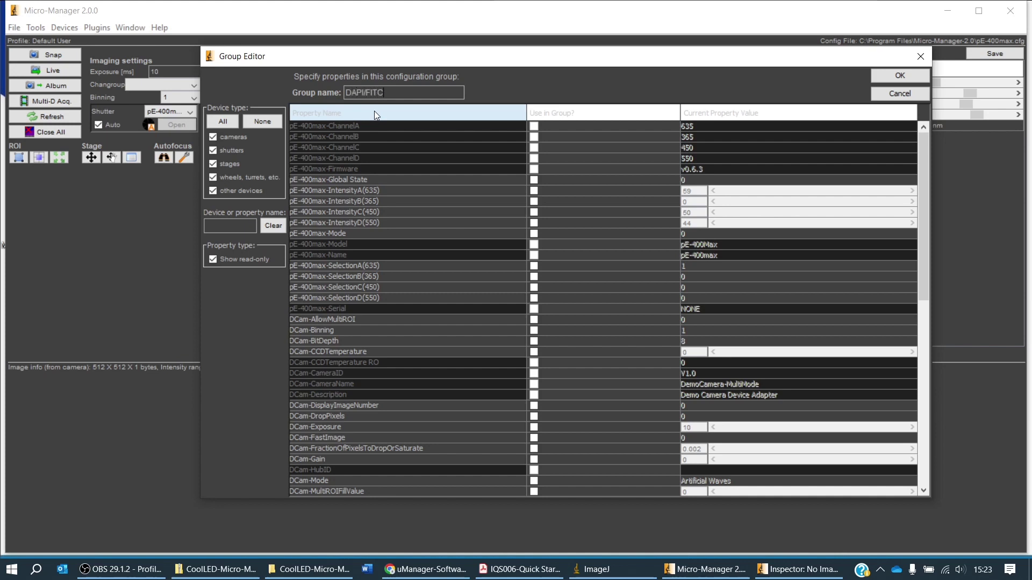
pyautogui.write('ITC/Cy5')
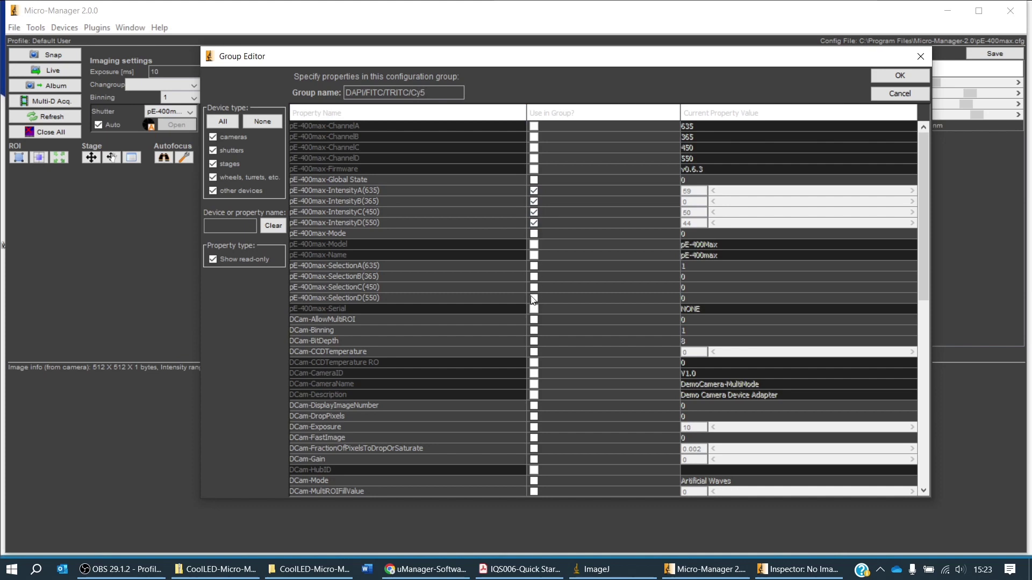
pyautogui.click(535, 267)
pyautogui.click(534, 276)
pyautogui.click(882, 73)
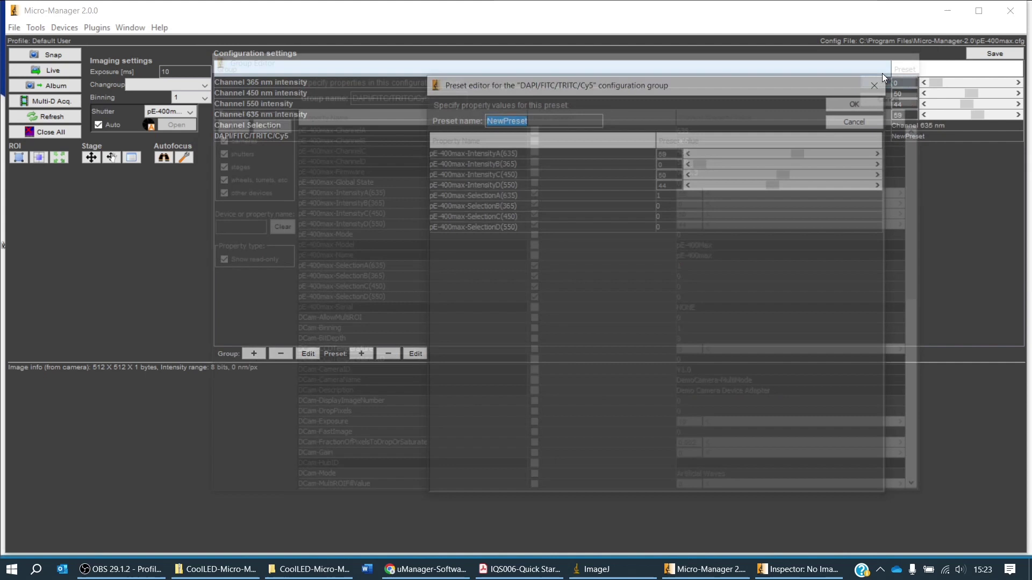
# Step: Define the group's first preset as DAPI with IntensityB(365) at 15, SelectionA(635) at 0 and SelectionB(365) at 1
pyautogui.moveTo(778, 94); pyautogui.dragTo(668, 74)
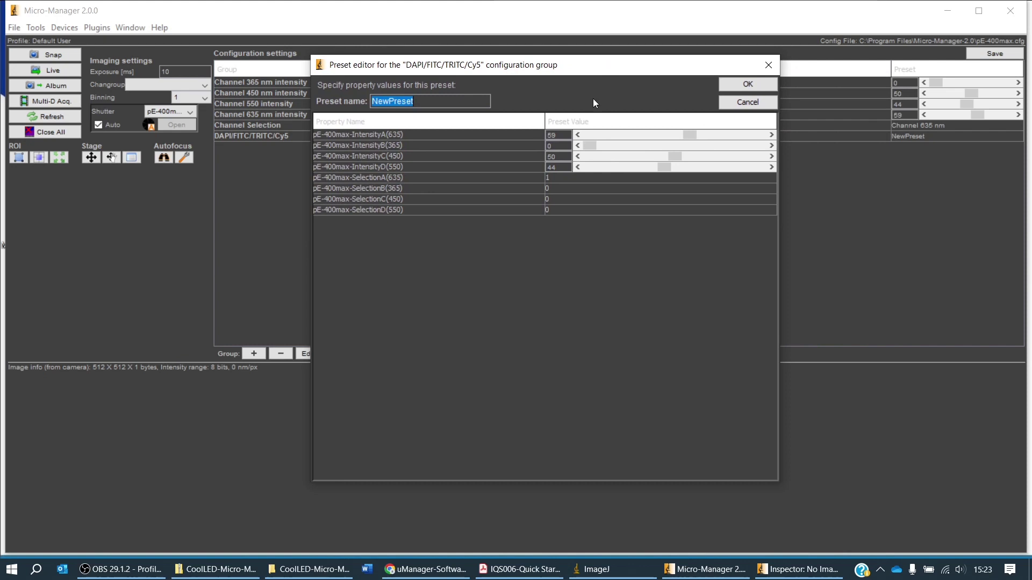
pyautogui.write('DAPI')
pyautogui.moveTo(589, 145); pyautogui.dragTo(614, 146)
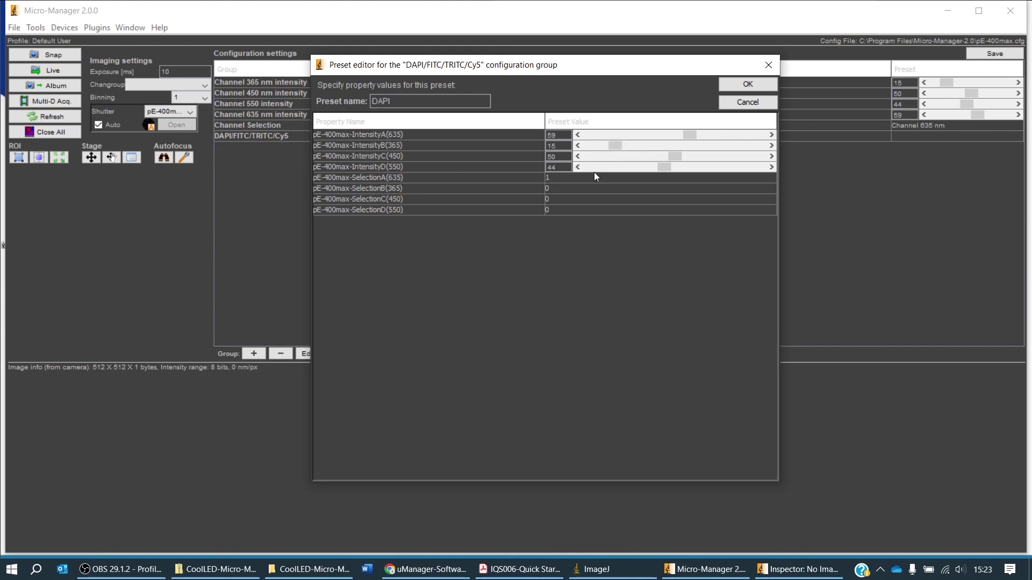
pyautogui.click(564, 180)
pyautogui.click(568, 189)
pyautogui.click(564, 189)
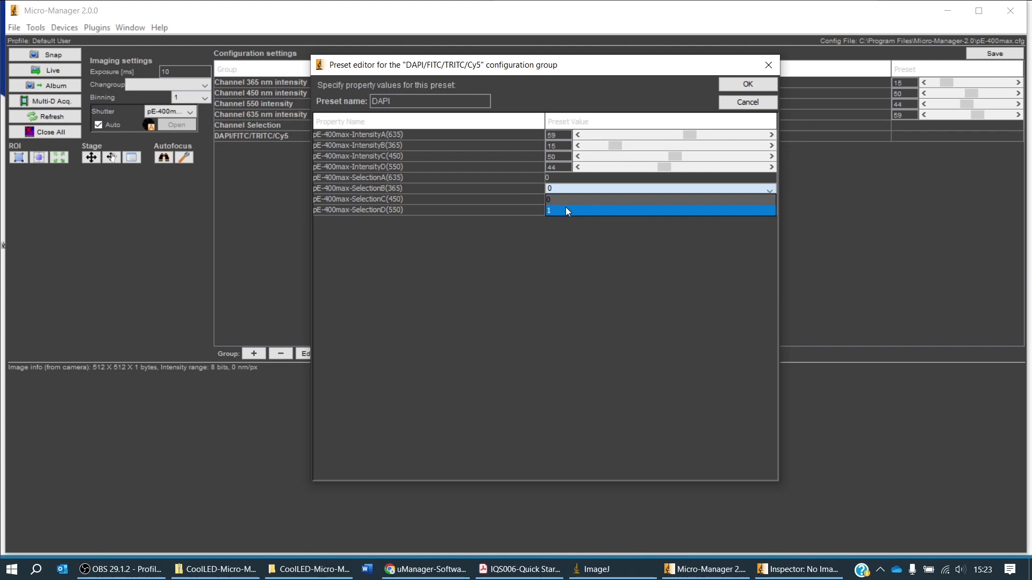
pyautogui.click(568, 211)
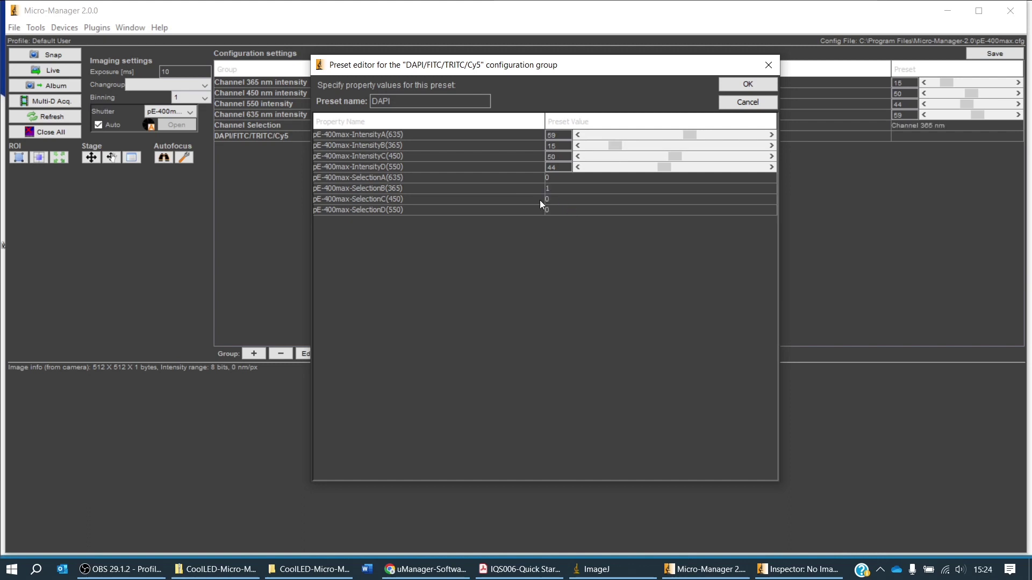
pyautogui.click(747, 85)
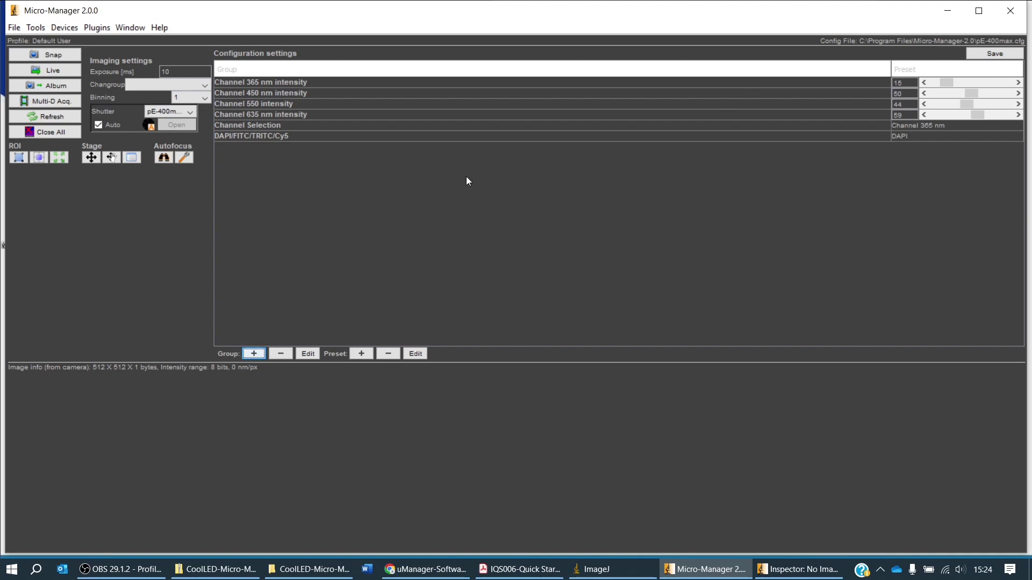
# Step: Add a preset named FITC with IntensityC(450) at 26, SelectionB(365) at 0 and SelectionC(450) at 1
pyautogui.click(361, 354)
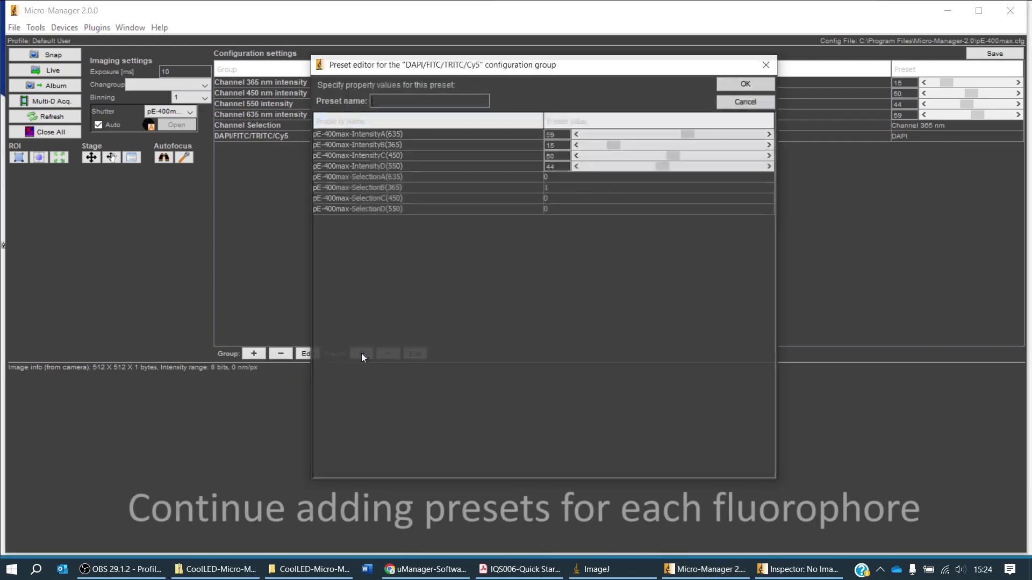
pyautogui.write('FITC')
pyautogui.moveTo(675, 156); pyautogui.dragTo(638, 157)
pyautogui.click(568, 199)
pyautogui.click(572, 221)
pyautogui.click(747, 84)
# Step: Add a preset named TRITC to the DAPI/FITC/TRITC/Cy5 group with IntensityD(550) at 26, SelectionC(450) at 0 and SelectionD(550) at 1
pyautogui.click(344, 136)
pyautogui.click(361, 353)
pyautogui.click(421, 100)
pyautogui.write('TRITC')
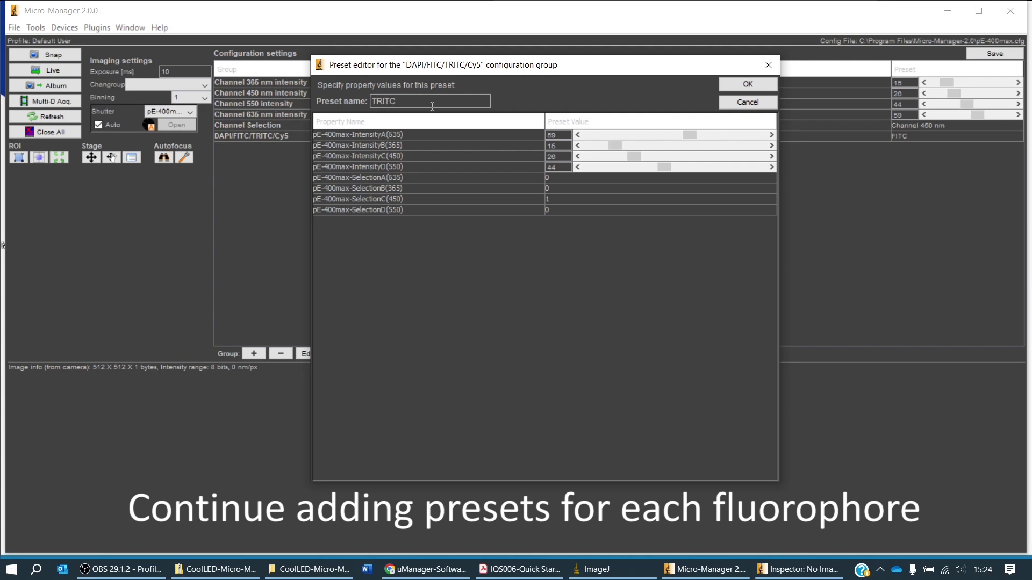
pyautogui.click(546, 209)
pyautogui.click(564, 228)
pyautogui.moveTo(665, 167); pyautogui.dragTo(634, 167)
pyautogui.click(748, 86)
# Step: Add a preset named Cy5 to the DAPI/FITC/TRITC/Cy5 group with SelectionD(550) at 0, SelectionA(635) at 1 and IntensityA(635) at 36
pyautogui.click(383, 136)
pyautogui.click(363, 353)
pyautogui.click(444, 102)
pyautogui.write('Cy5')
pyautogui.click(563, 210)
pyautogui.click(566, 221)
pyautogui.click(565, 178)
pyautogui.click(565, 198)
pyautogui.moveTo(690, 135); pyautogui.dragTo(654, 134)
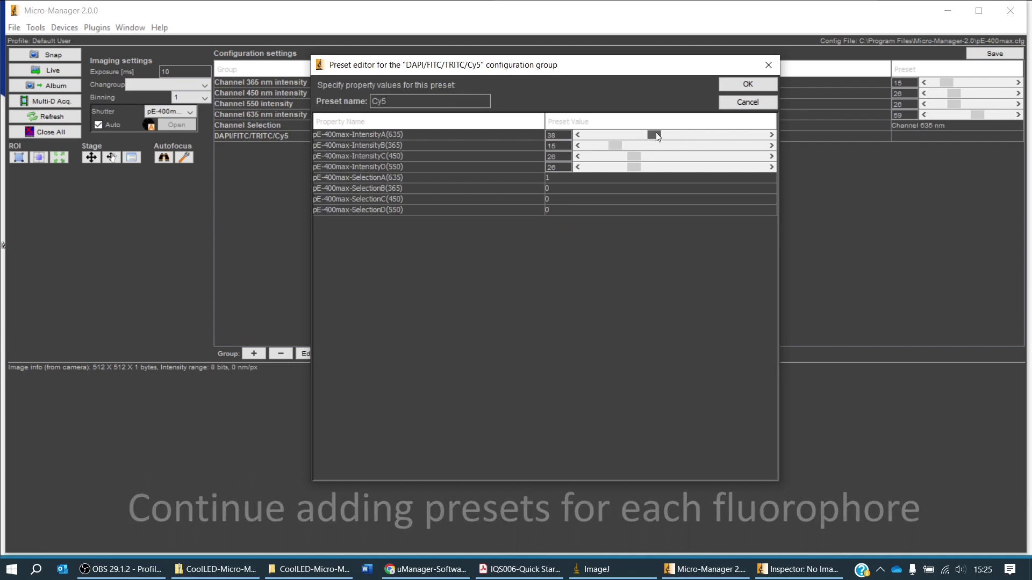
pyautogui.click(744, 86)
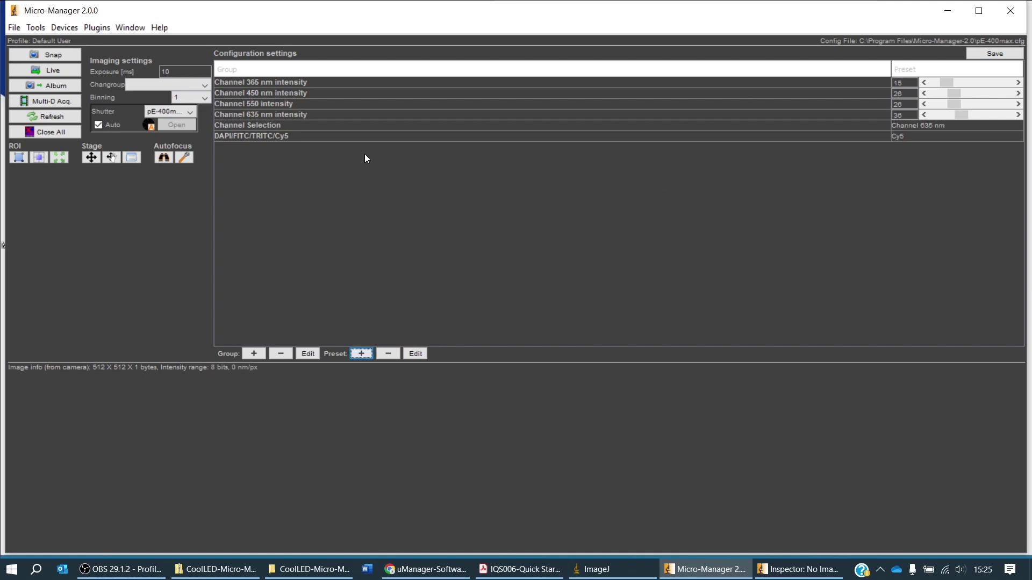
pyautogui.click(950, 136)
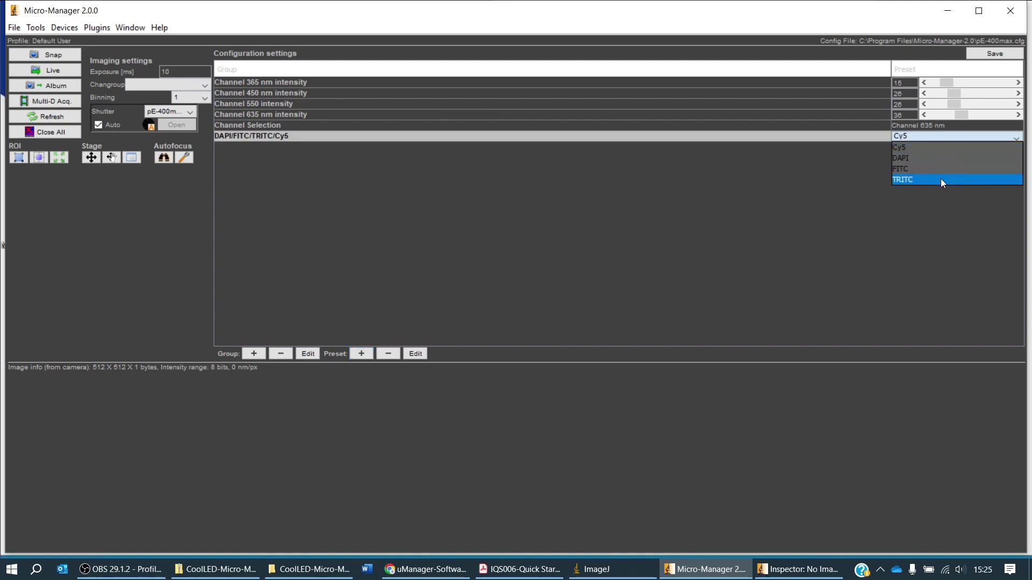
pyautogui.click(944, 136)
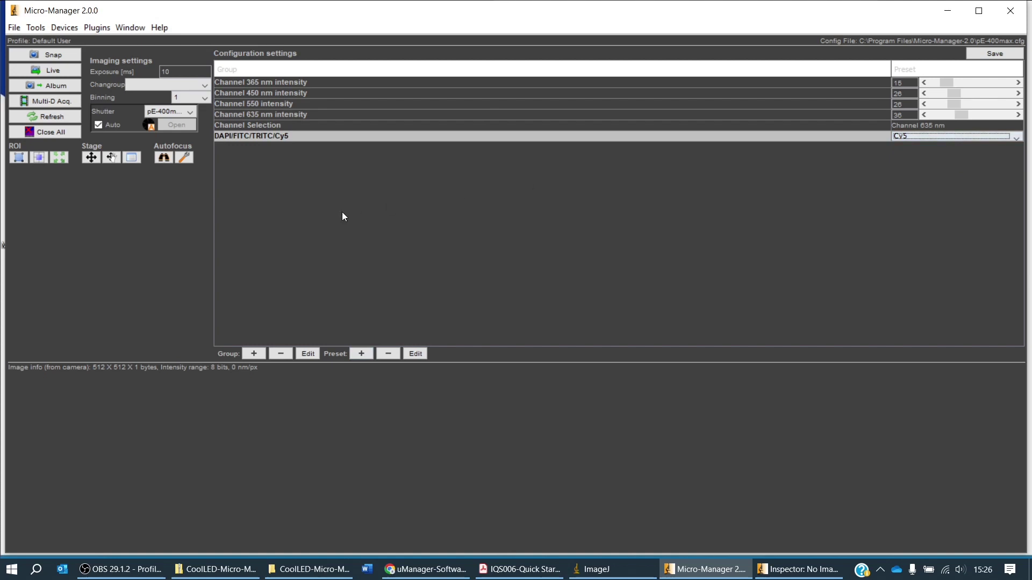
# Step: Set up a multi-dimensional acquisition with the DAPI/FITC/TRITC/Cy5 channel group and add all four presets as channels
pyautogui.click(71, 105)
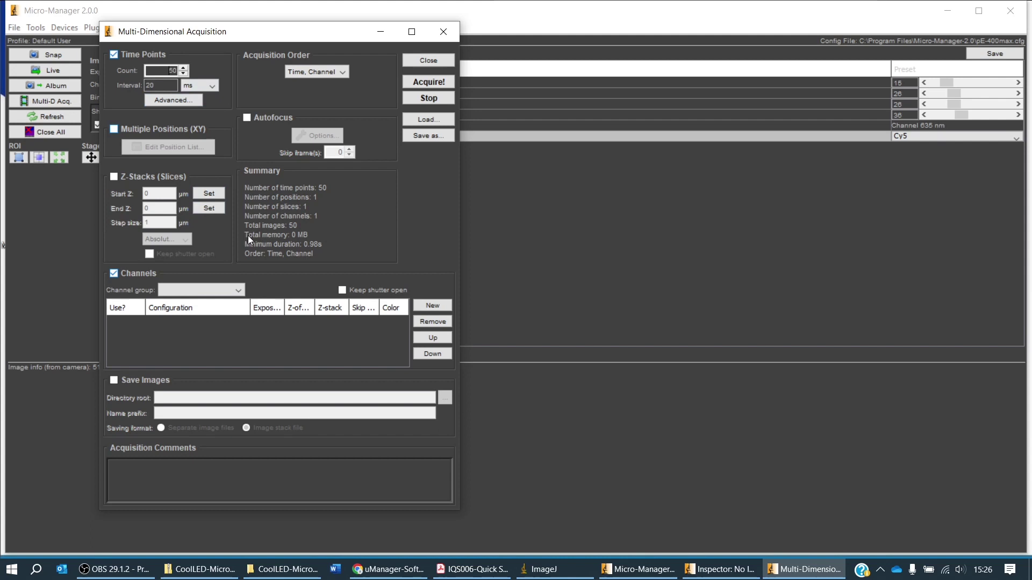
pyautogui.click(238, 289)
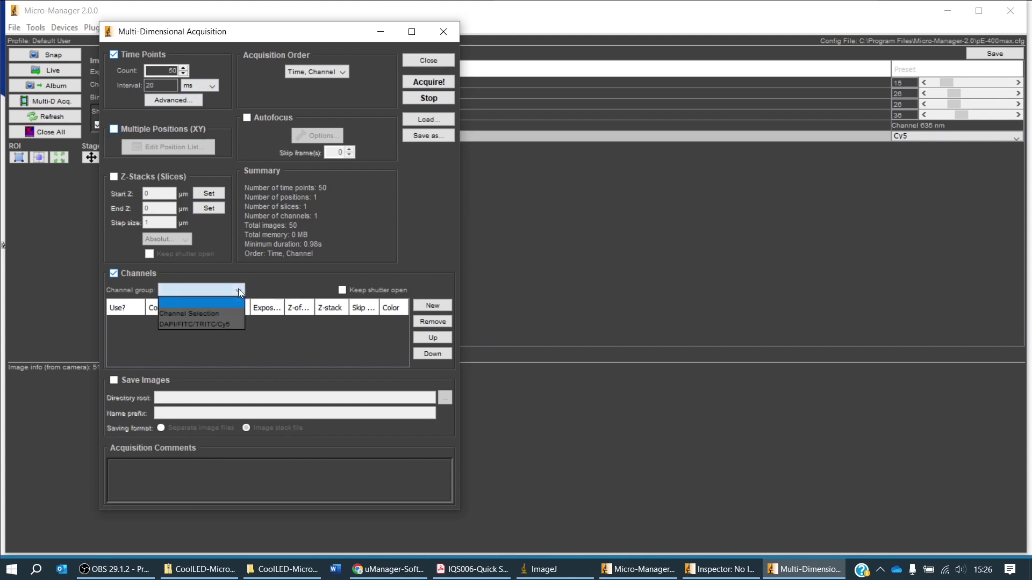
pyautogui.click(224, 324)
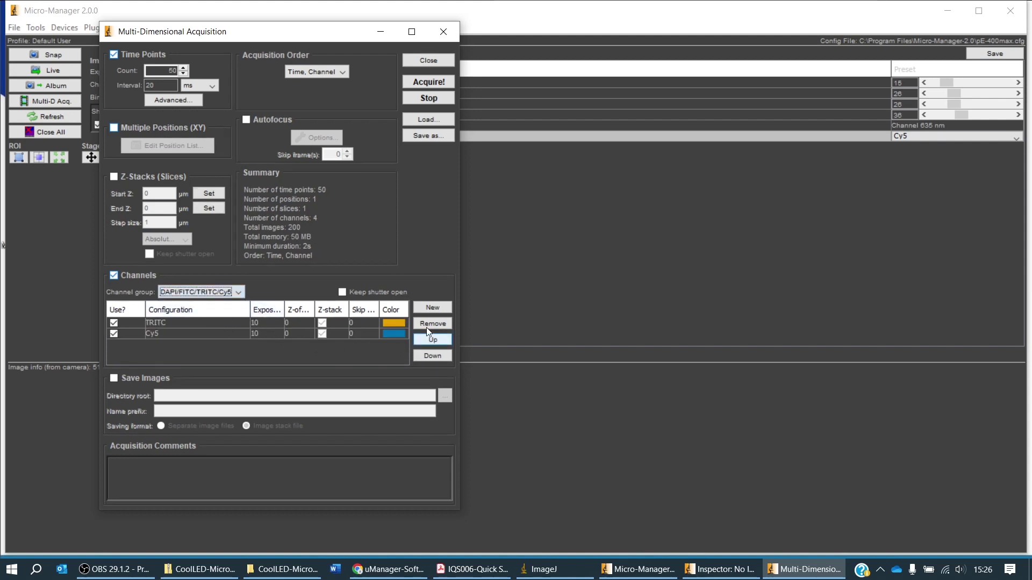
pyautogui.click(443, 314)
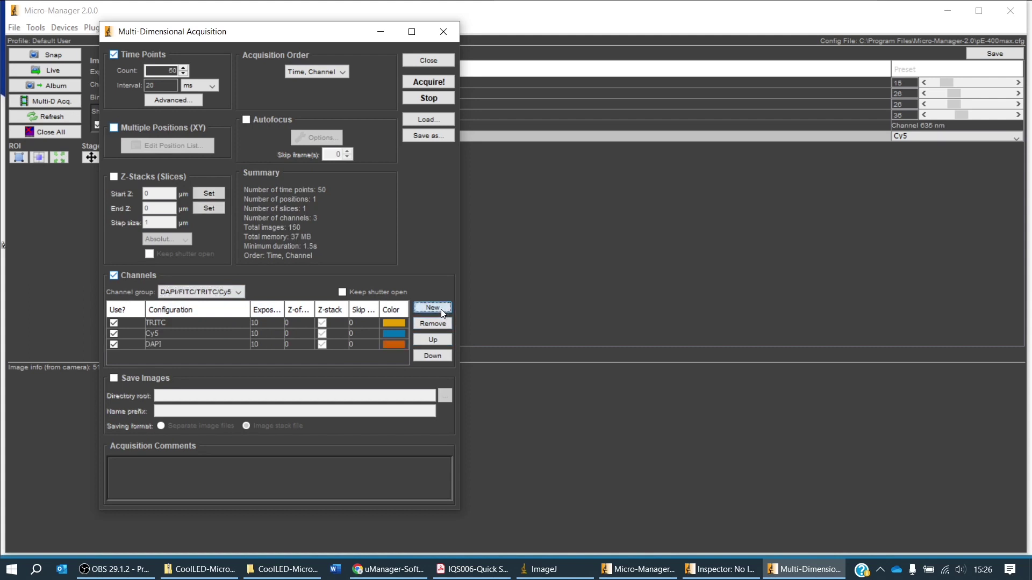
pyautogui.click(442, 314)
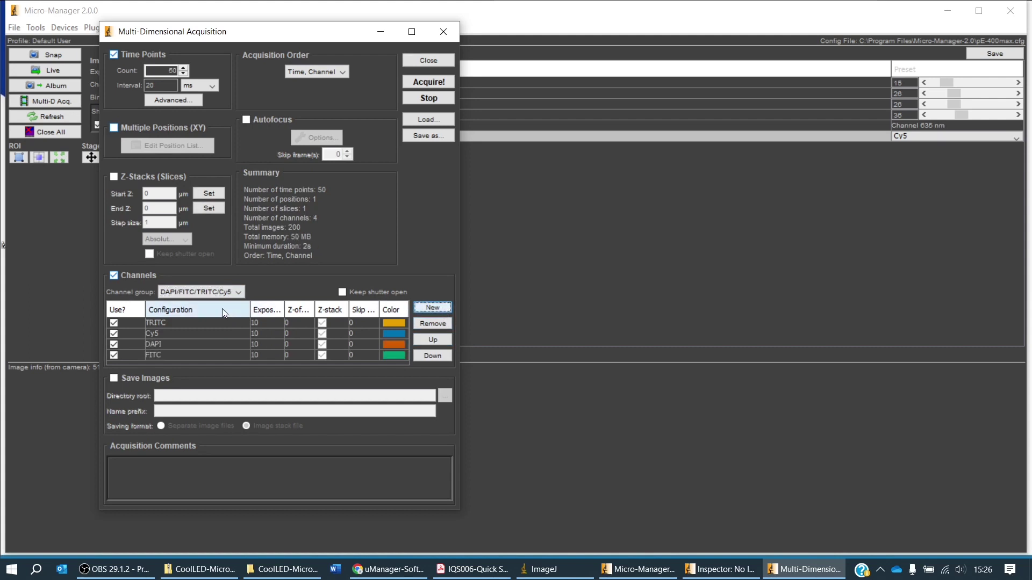
# Step: Reorder the acquisition channels to DAPI, FITC, TRITC, Cy5
pyautogui.click(167, 343)
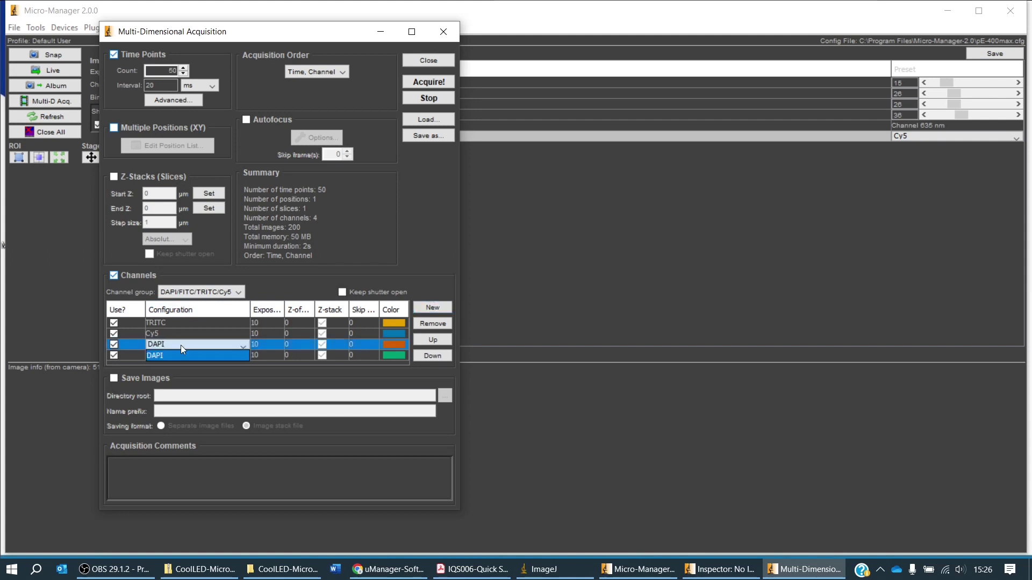
pyautogui.click(434, 341)
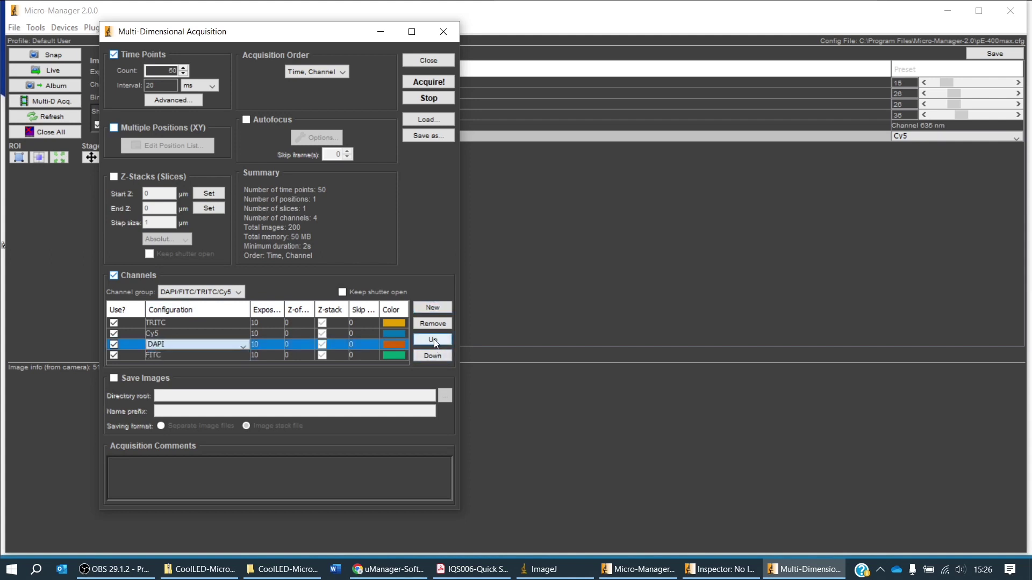
pyautogui.click(433, 340)
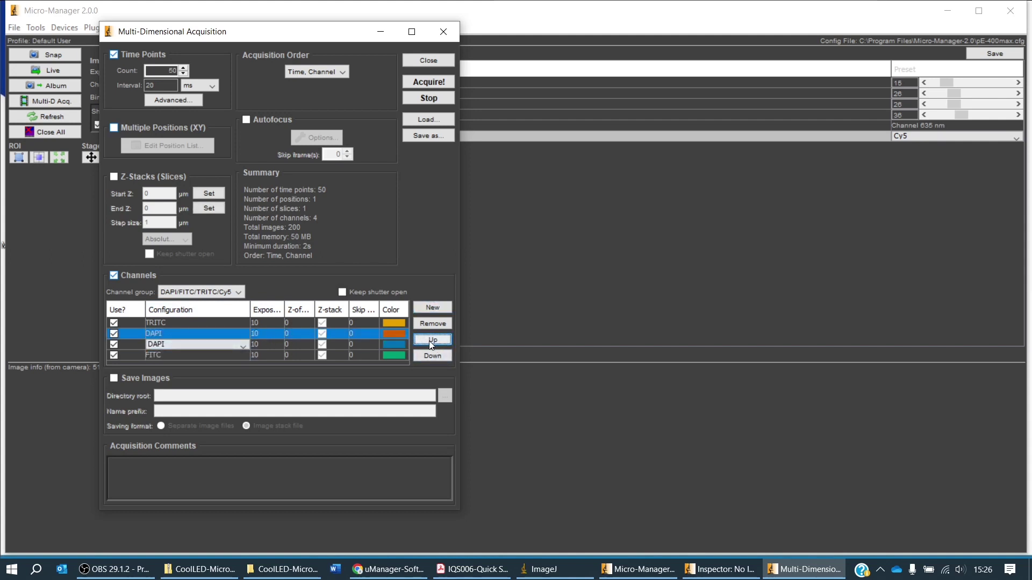
pyautogui.click(433, 341)
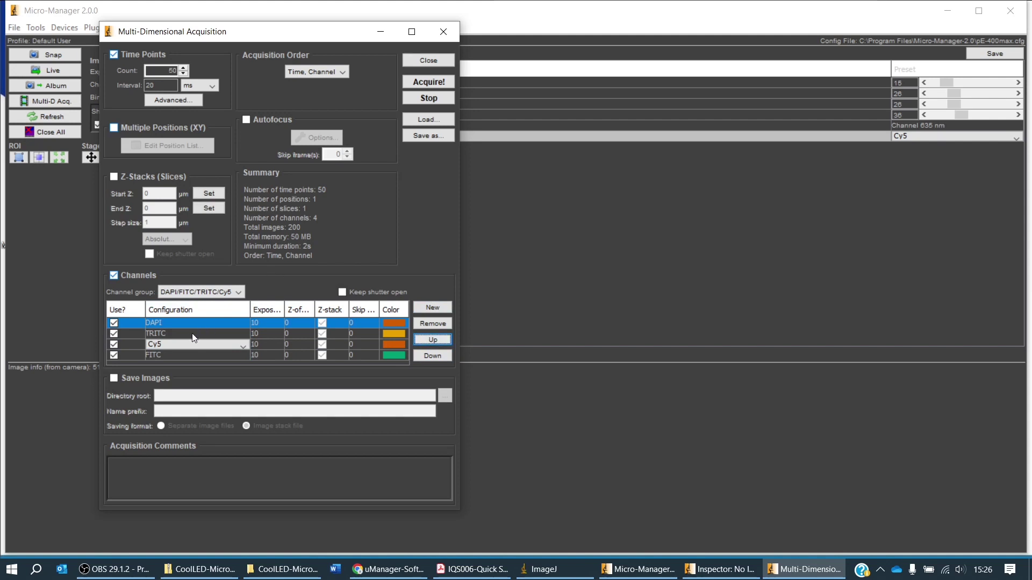
pyautogui.click(185, 354)
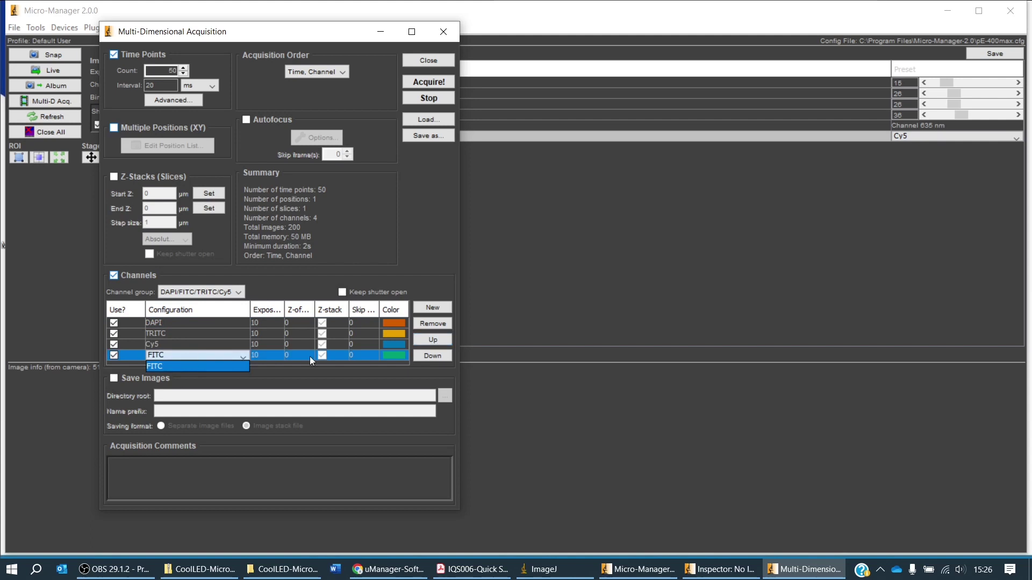
pyautogui.click(435, 340)
pyautogui.click(434, 341)
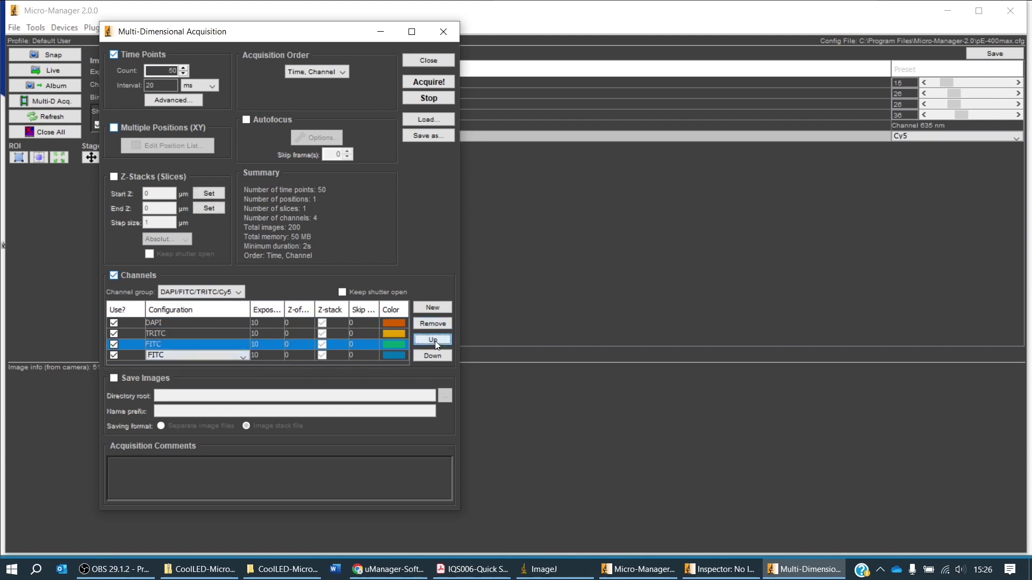
pyautogui.click(434, 340)
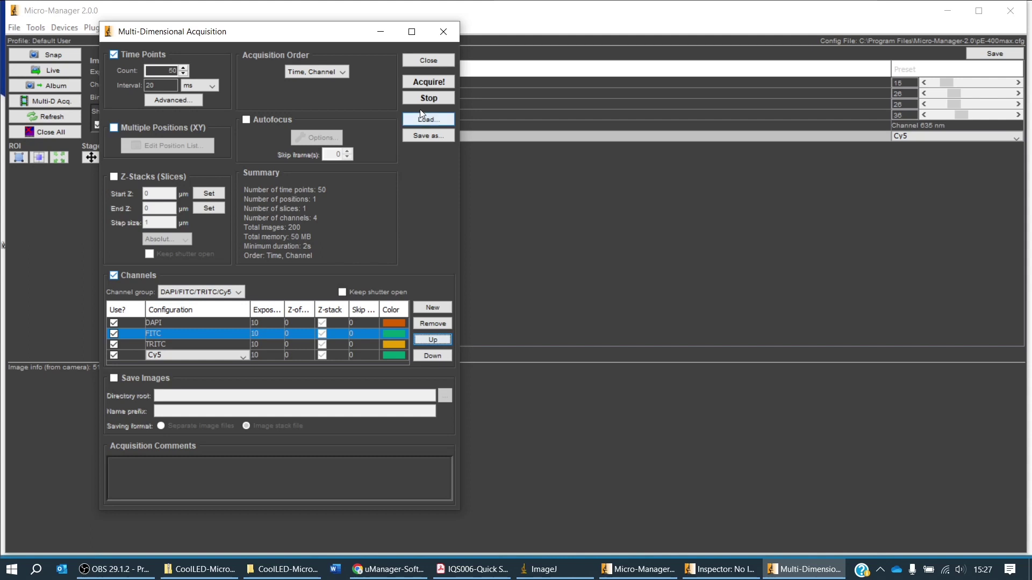
# Step: Run the multi-dimensional acquisition and move its image window so the whole image and its controls can be viewed
pyautogui.click(446, 83)
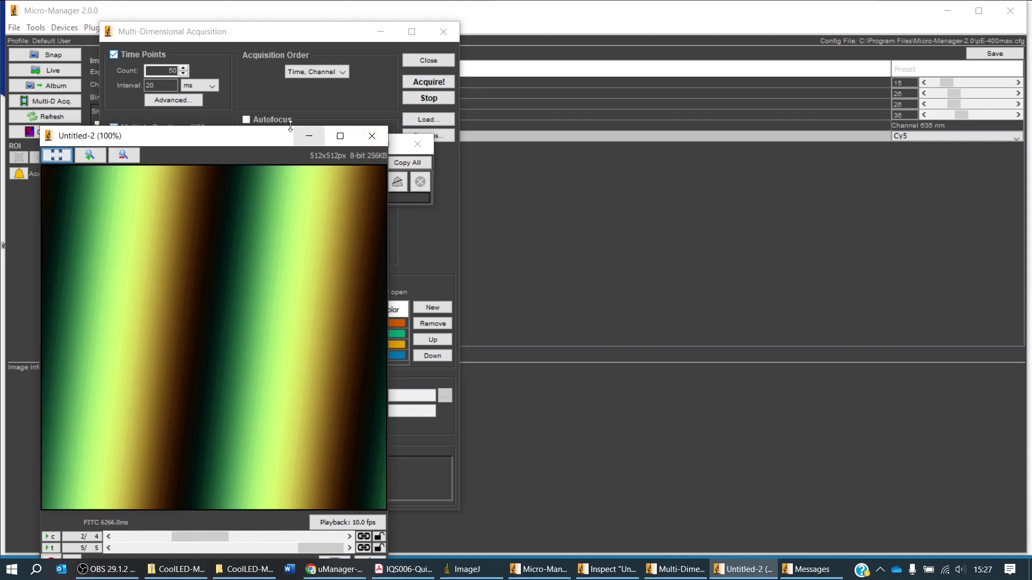
pyautogui.moveTo(246, 144); pyautogui.dragTo(255, 86)
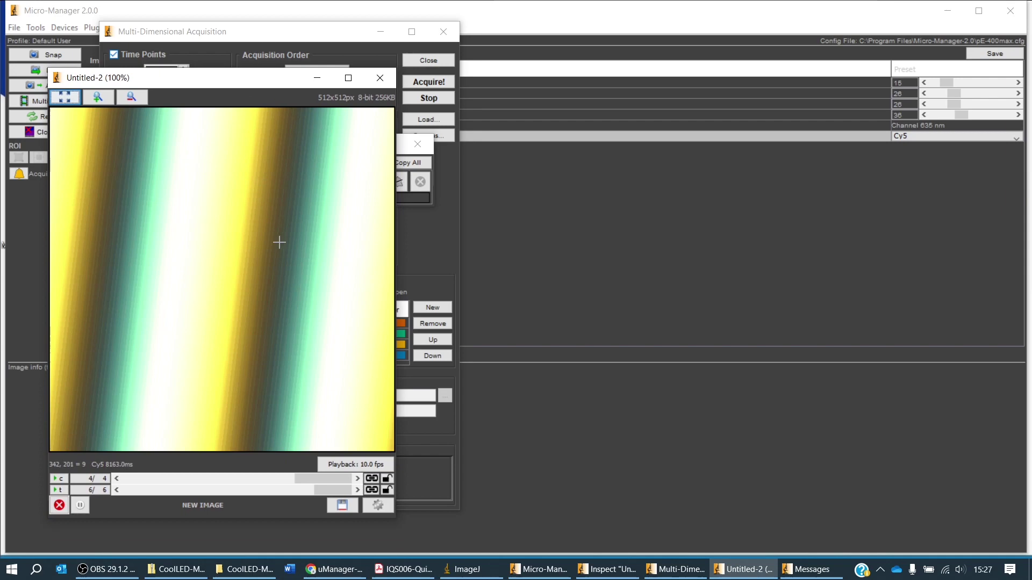